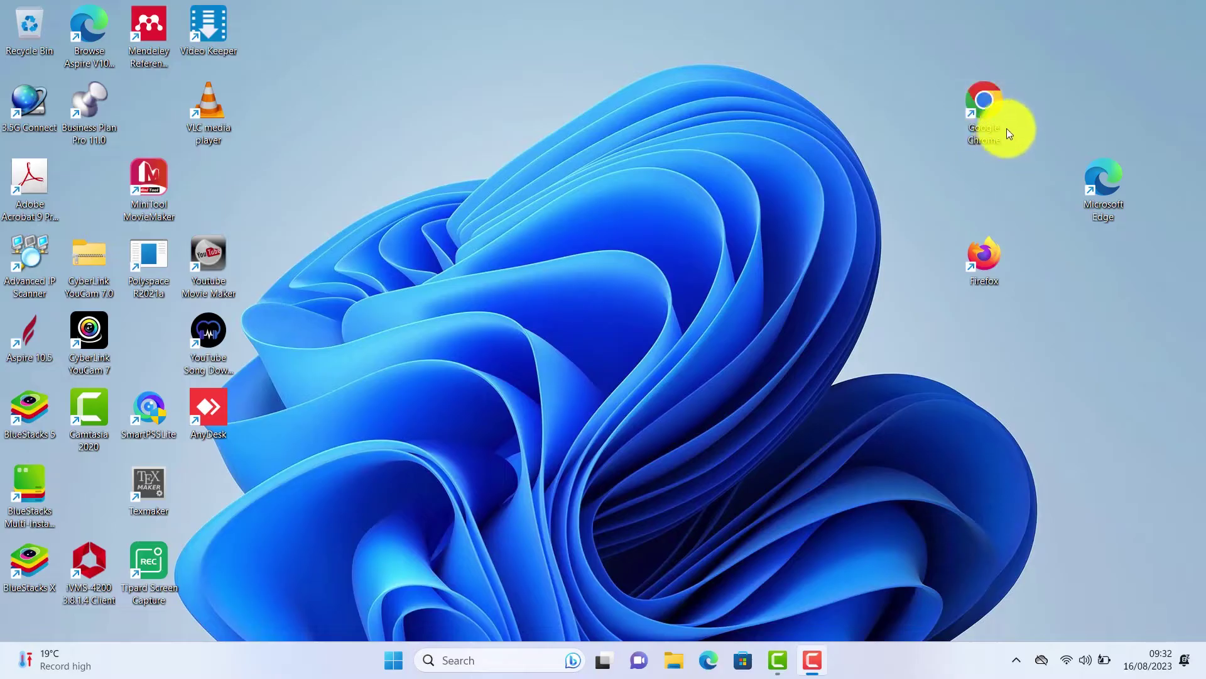
# Launch Google Chrome and load eims.ubteb.go.ug to reach the EIMS login page.
pyautogui.doubleClick(1006, 132)
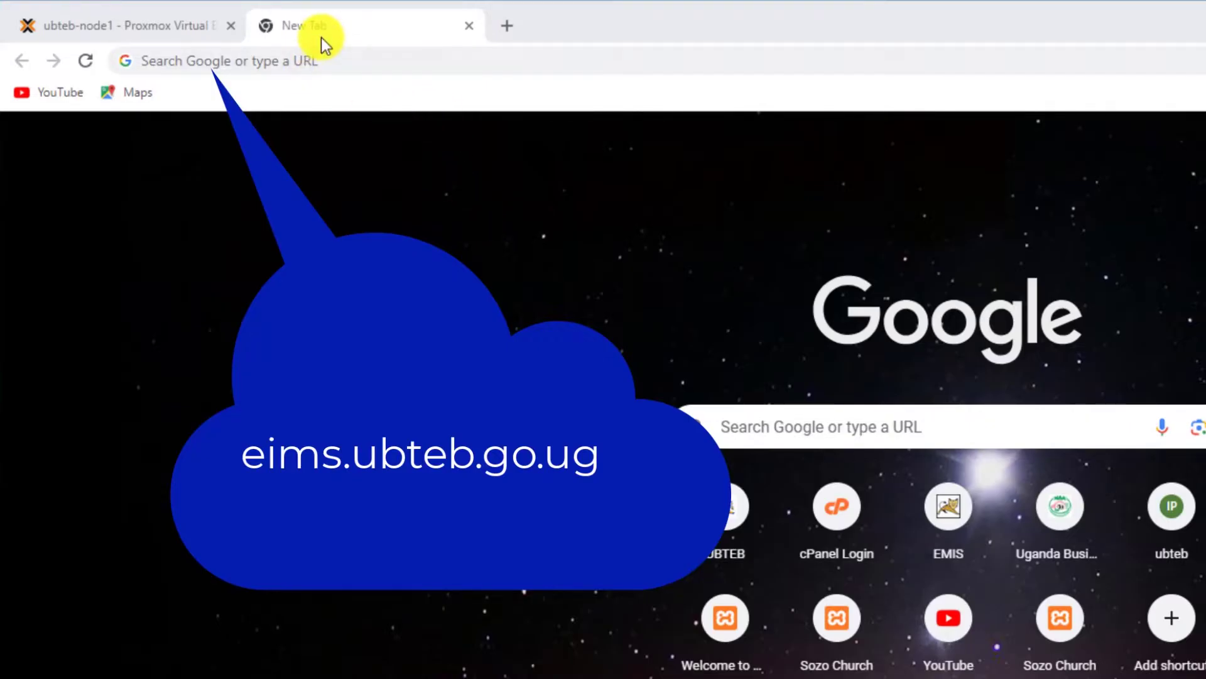
pyautogui.click(318, 58)
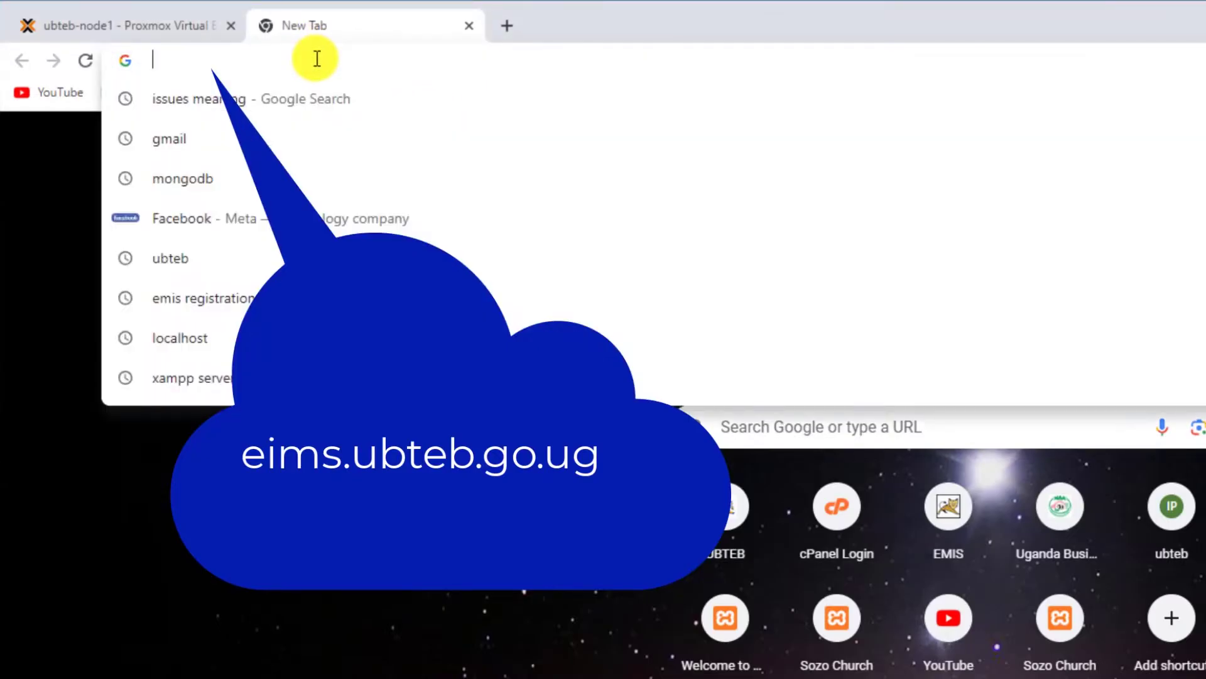
pyautogui.write('eim')
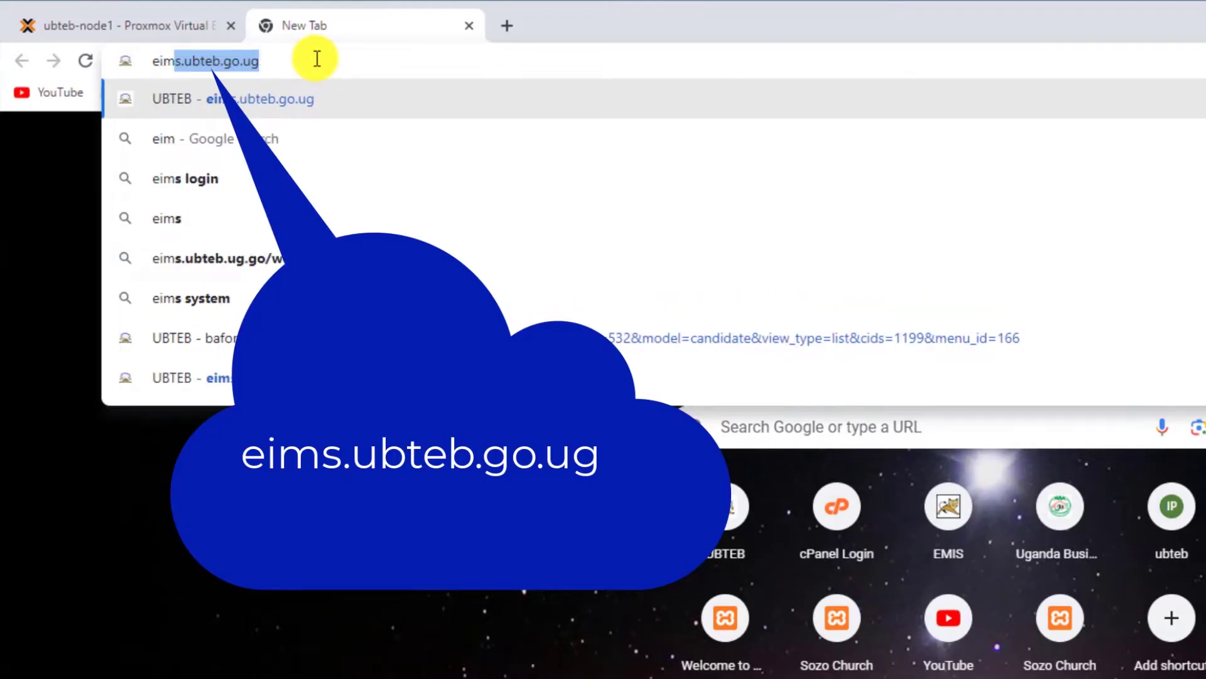
pyautogui.write('ss.ubte')
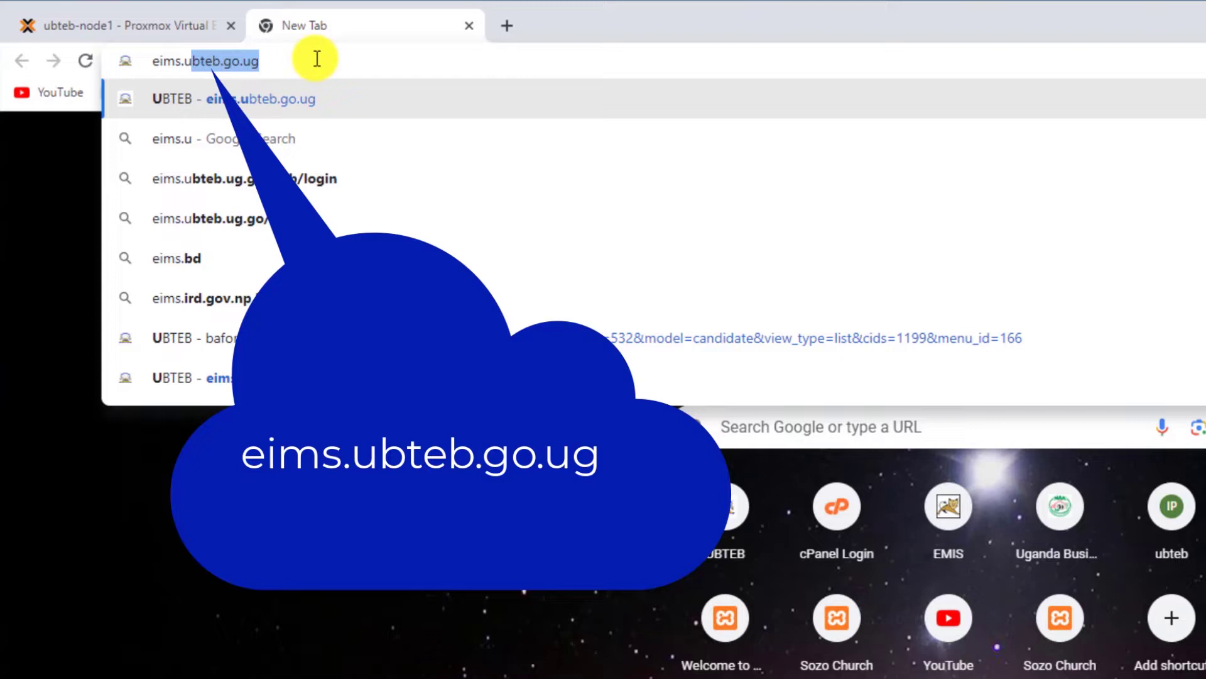
pyautogui.write('b')
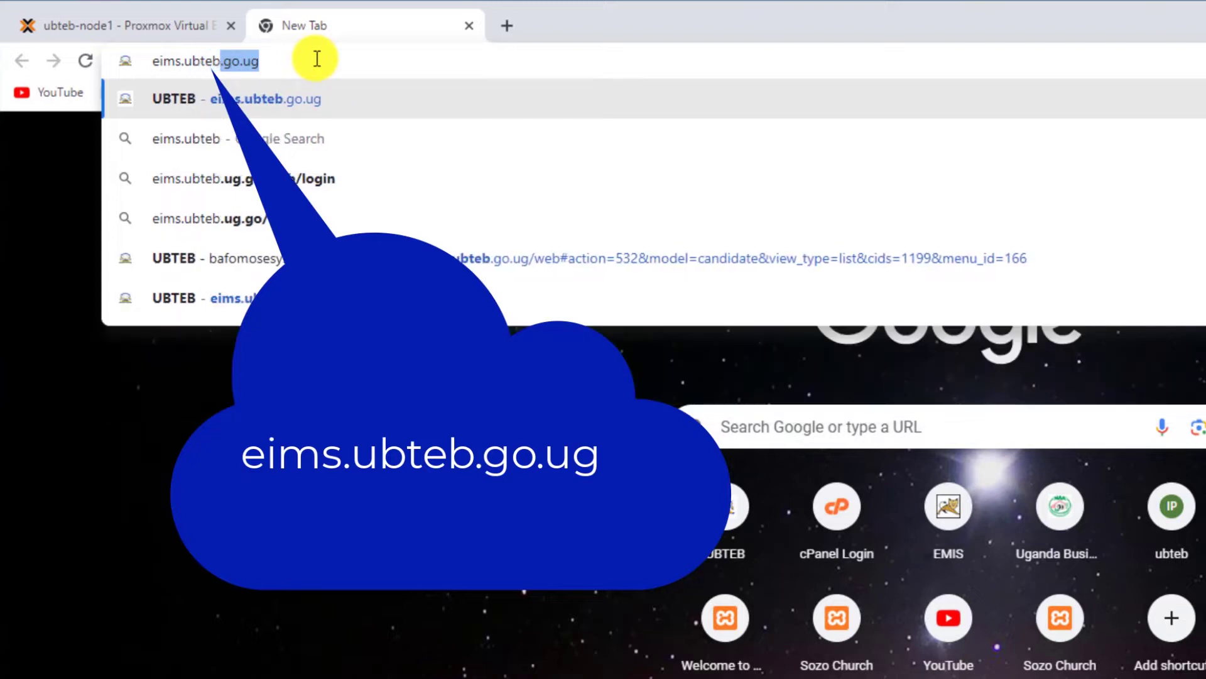
pyautogui.write('.')
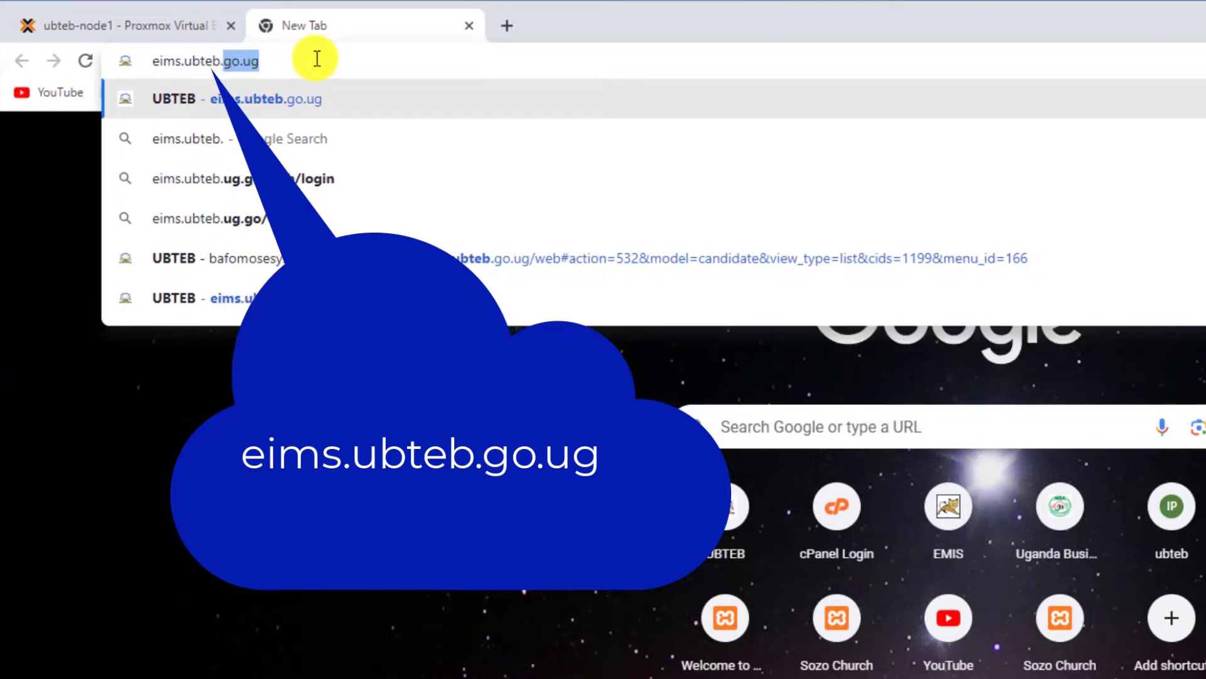
pyautogui.write('go.ug')
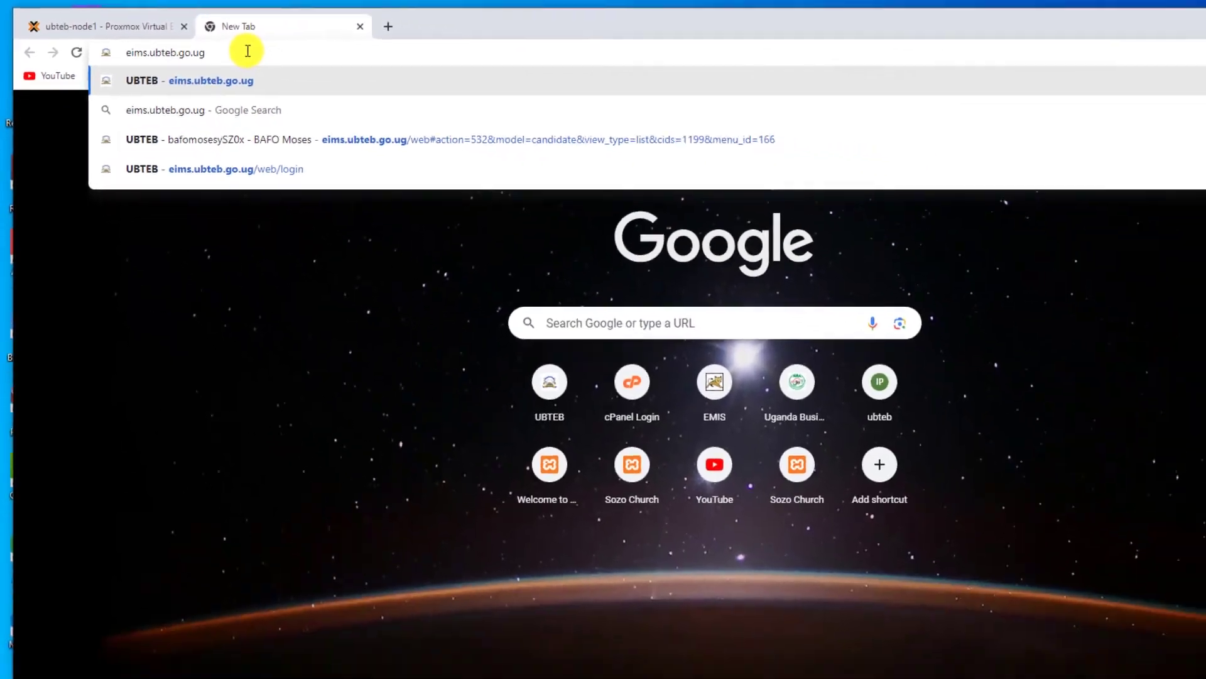
pyautogui.press('Return')
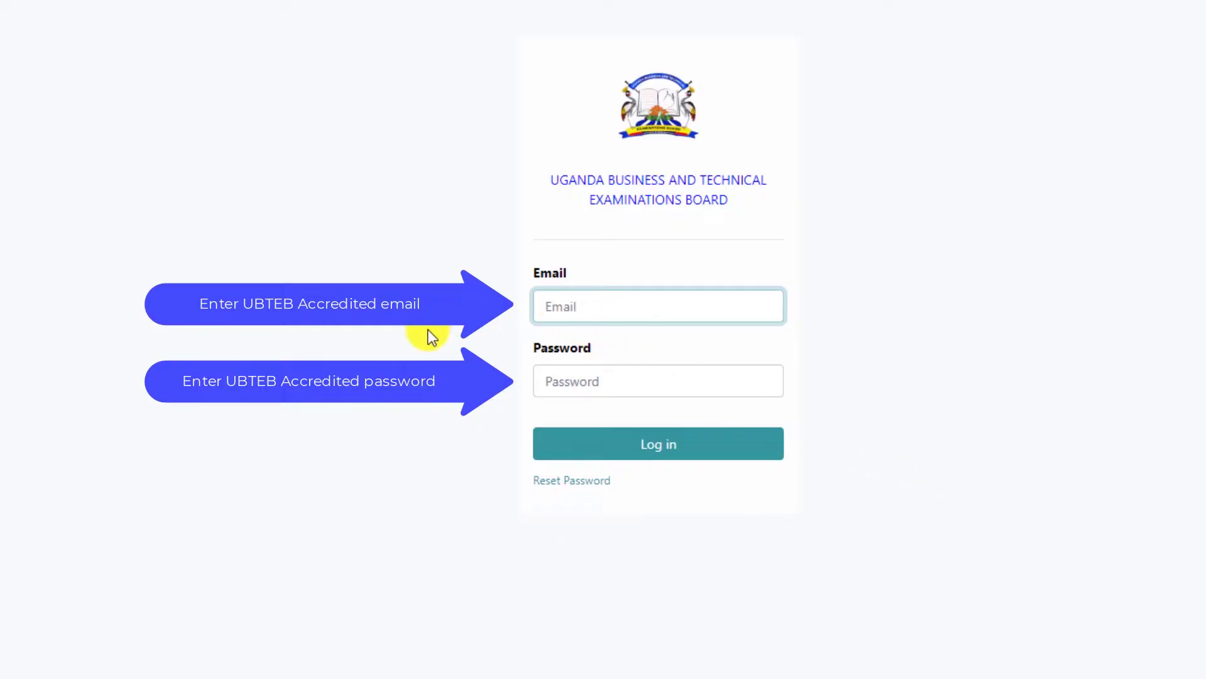
# Sign in to EIMS with the saved login email and the account password.
pyautogui.write('testre')
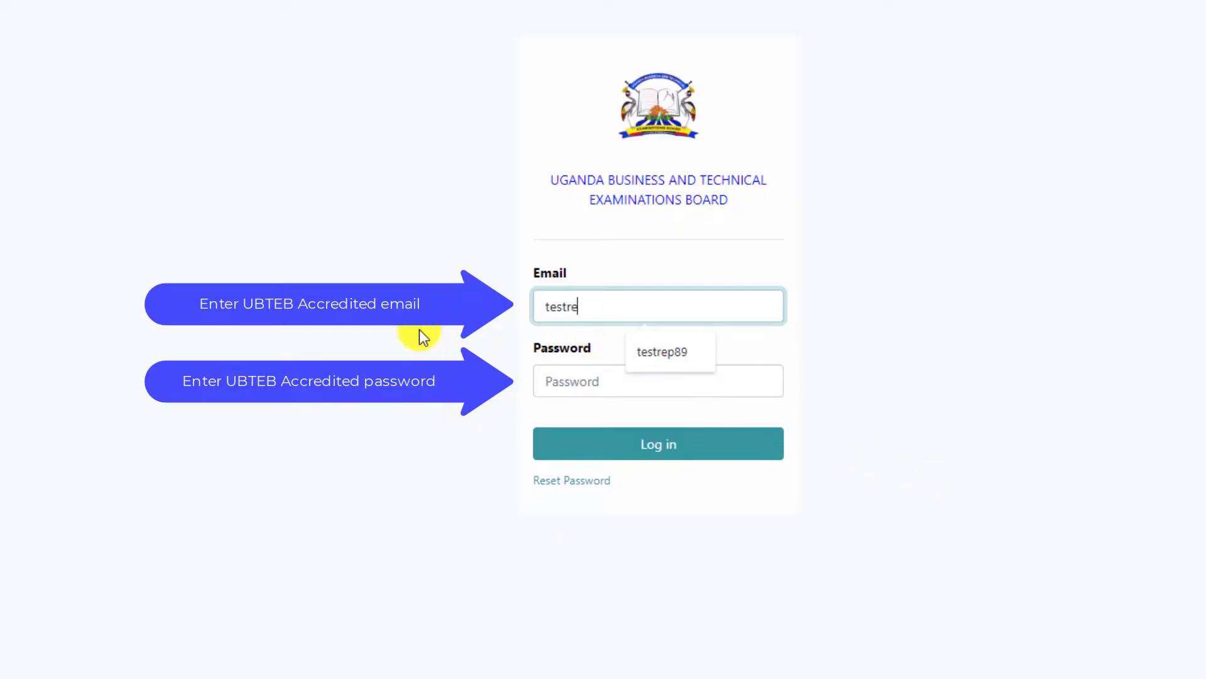
pyautogui.write('p89')
pyautogui.click(682, 381)
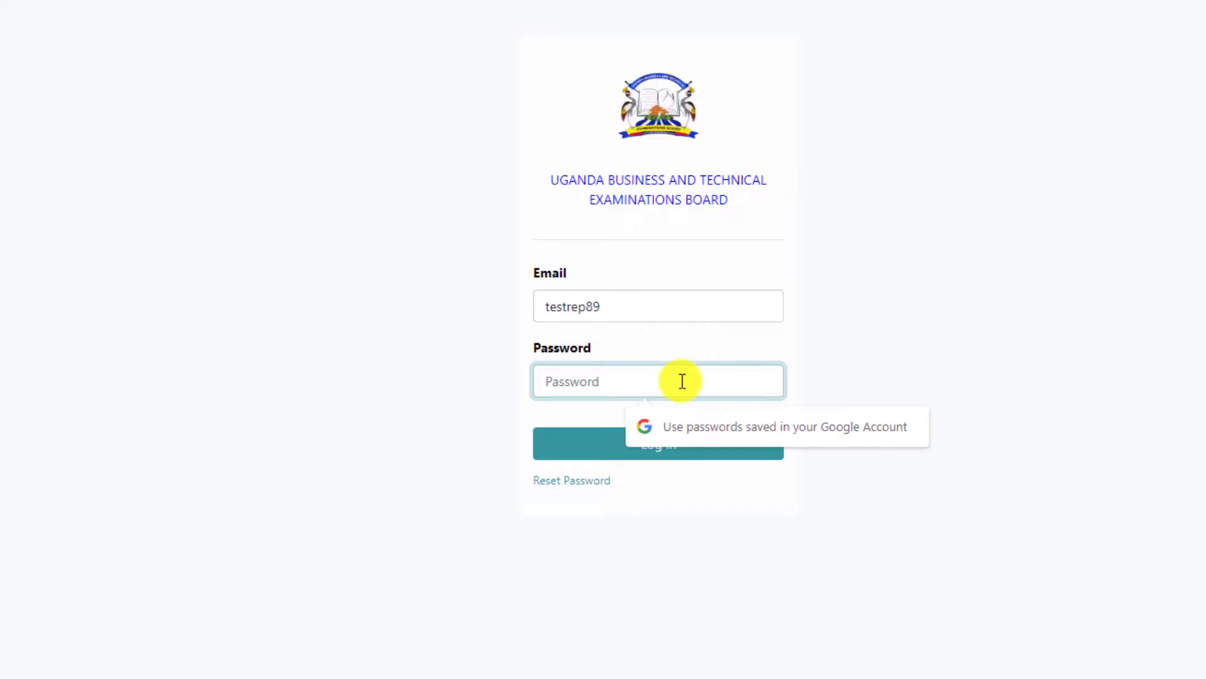
pyautogui.write('•••••')
pyautogui.click(588, 449)
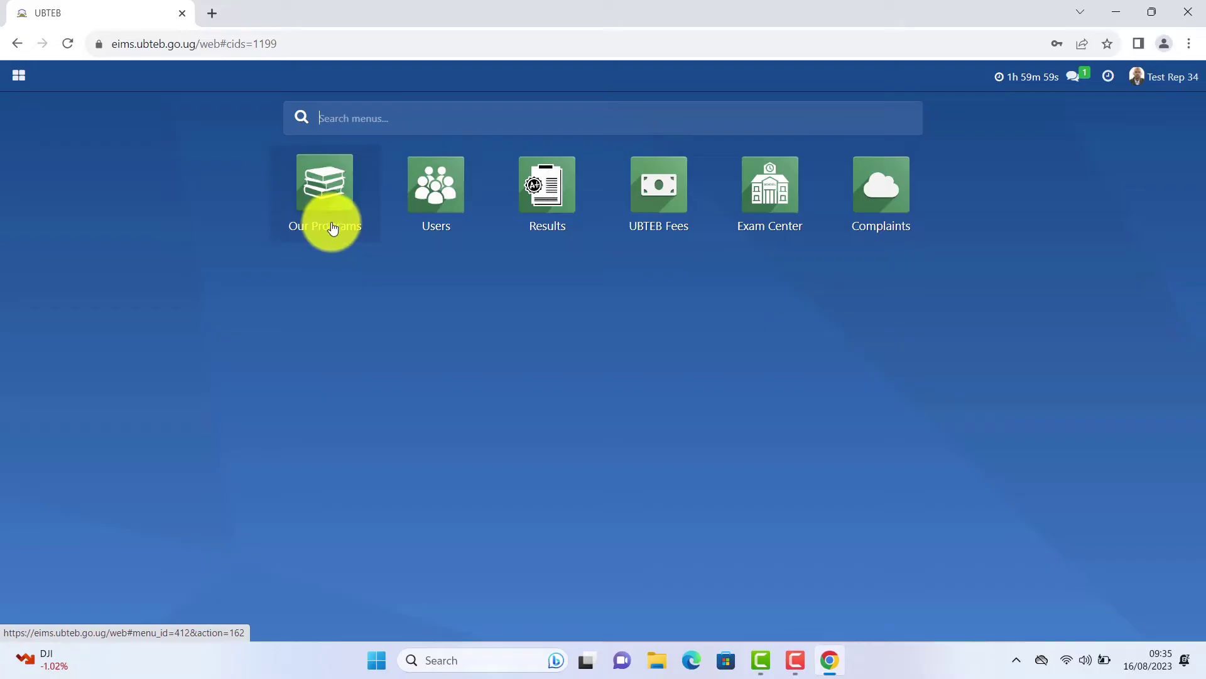
# Open Our Programs and set the pager to show all 43 programs on one page.
pyautogui.click(329, 230)
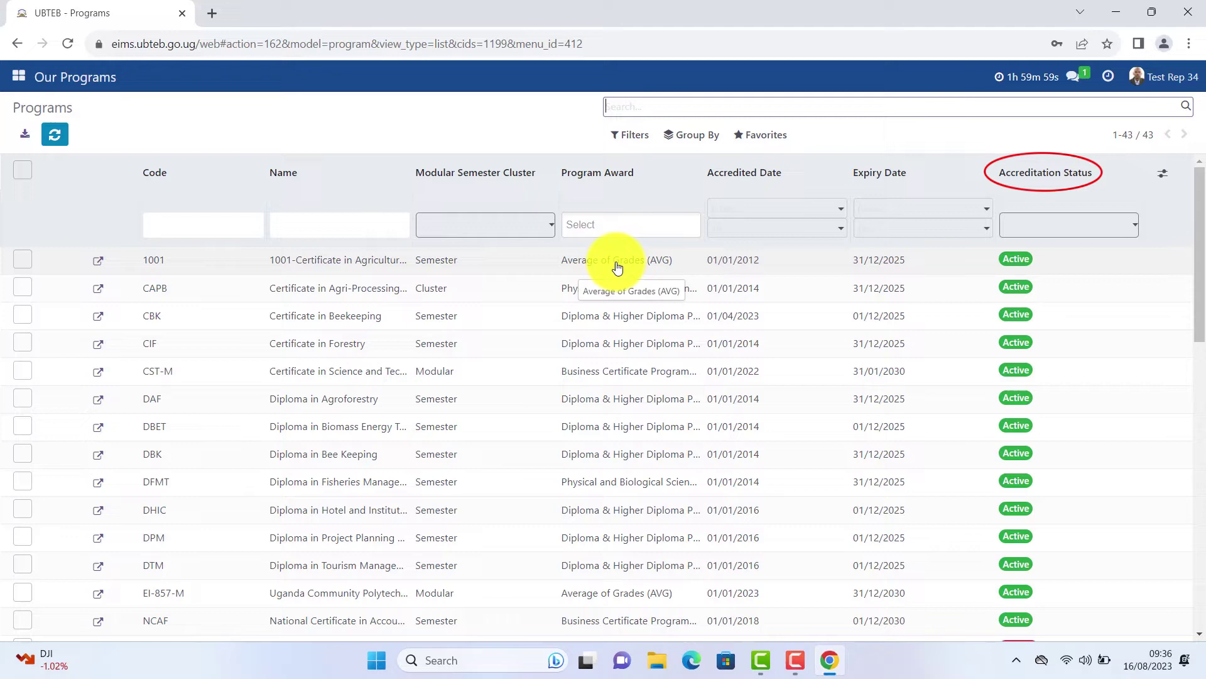
pyautogui.scroll(-5, 1040, 402)
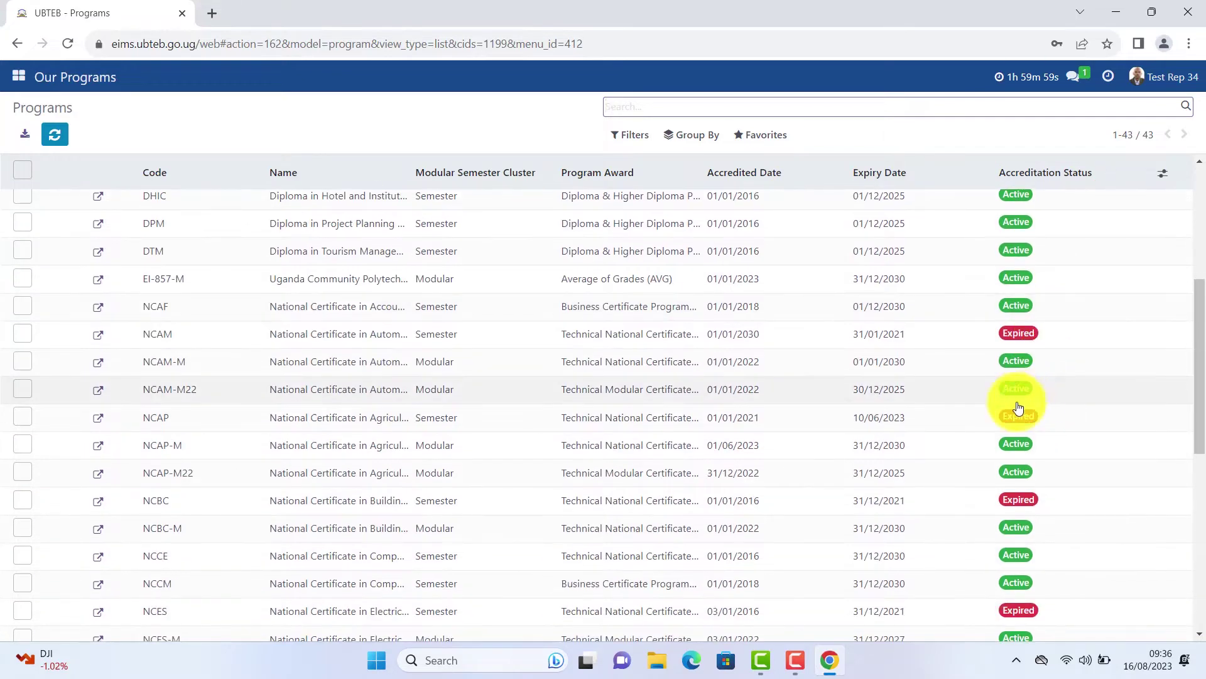
pyautogui.scroll(5, 942, 308)
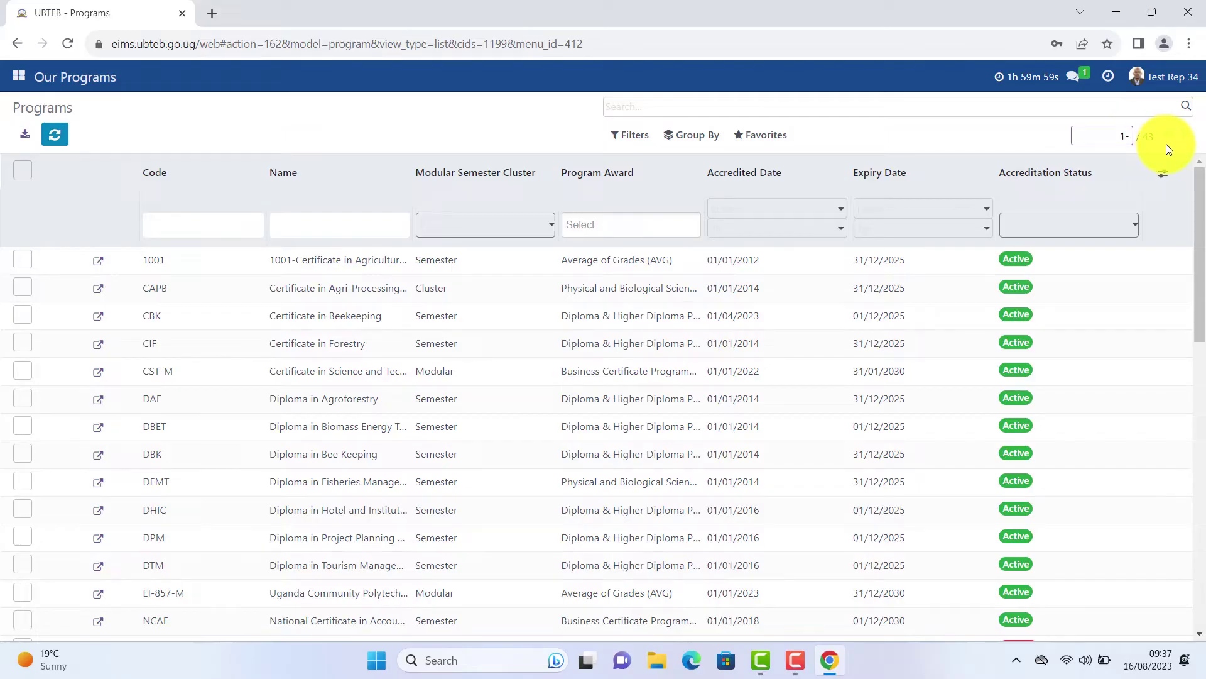
pyautogui.write('43')
pyautogui.press('Return')
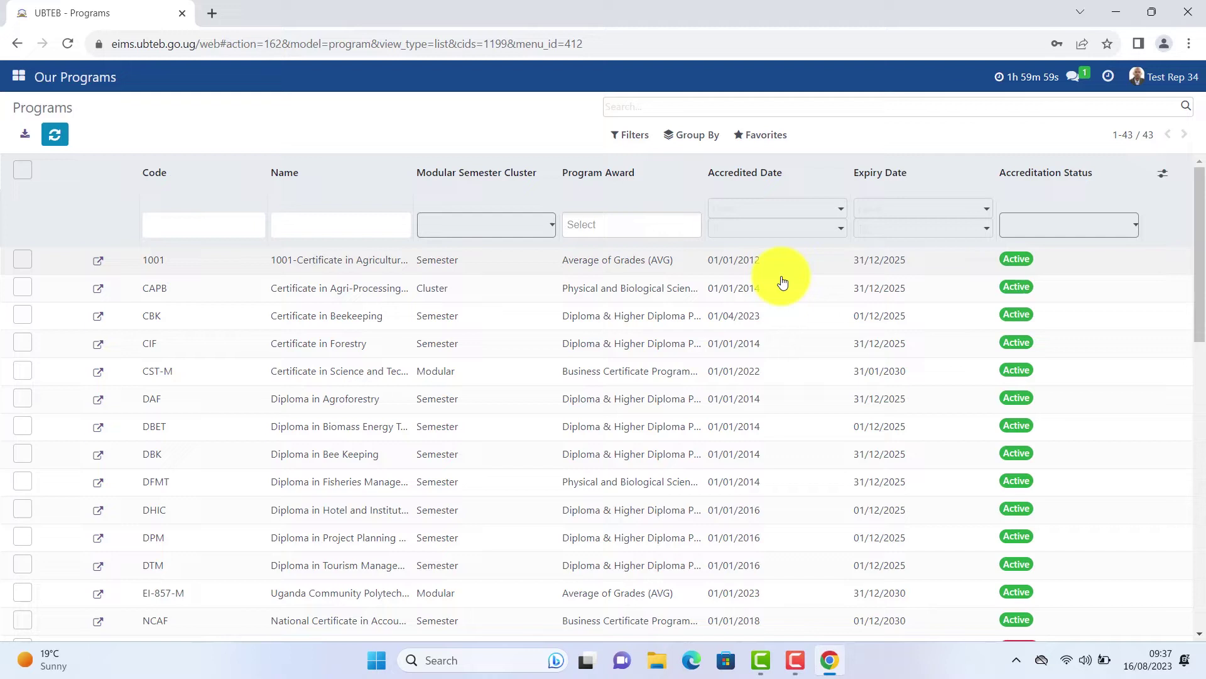
# Open the Users app and review the first candidate's record.
pyautogui.click(20, 80)
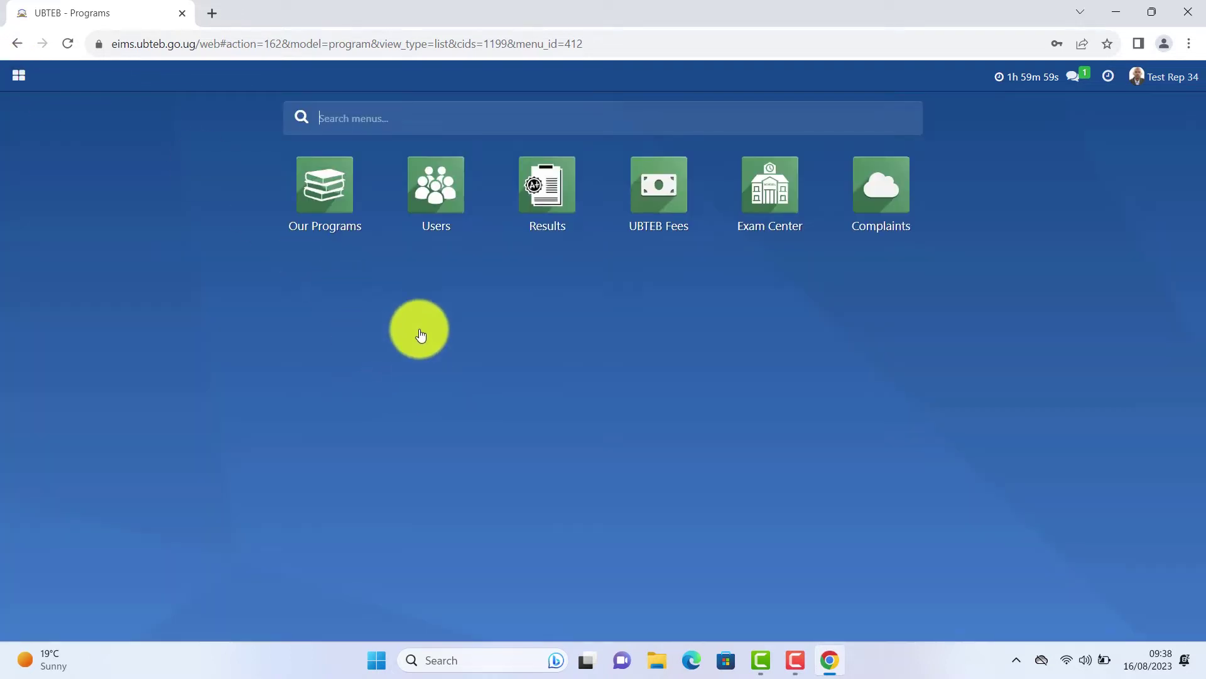
pyautogui.click(417, 186)
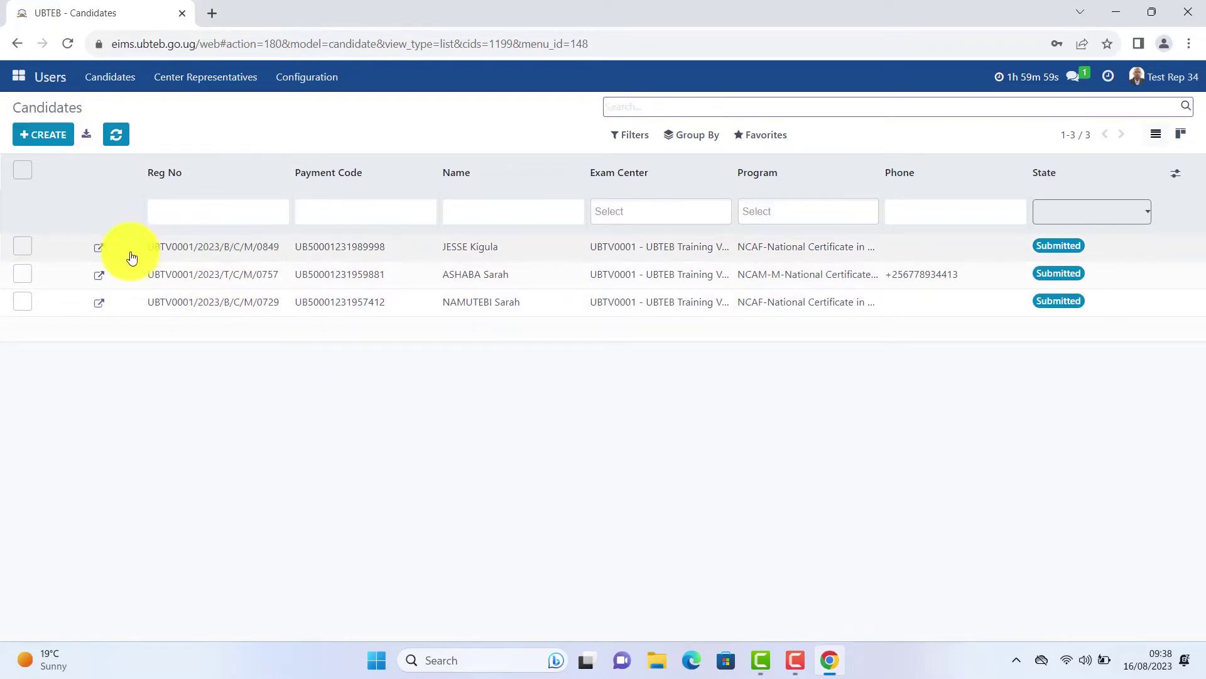
pyautogui.click(202, 252)
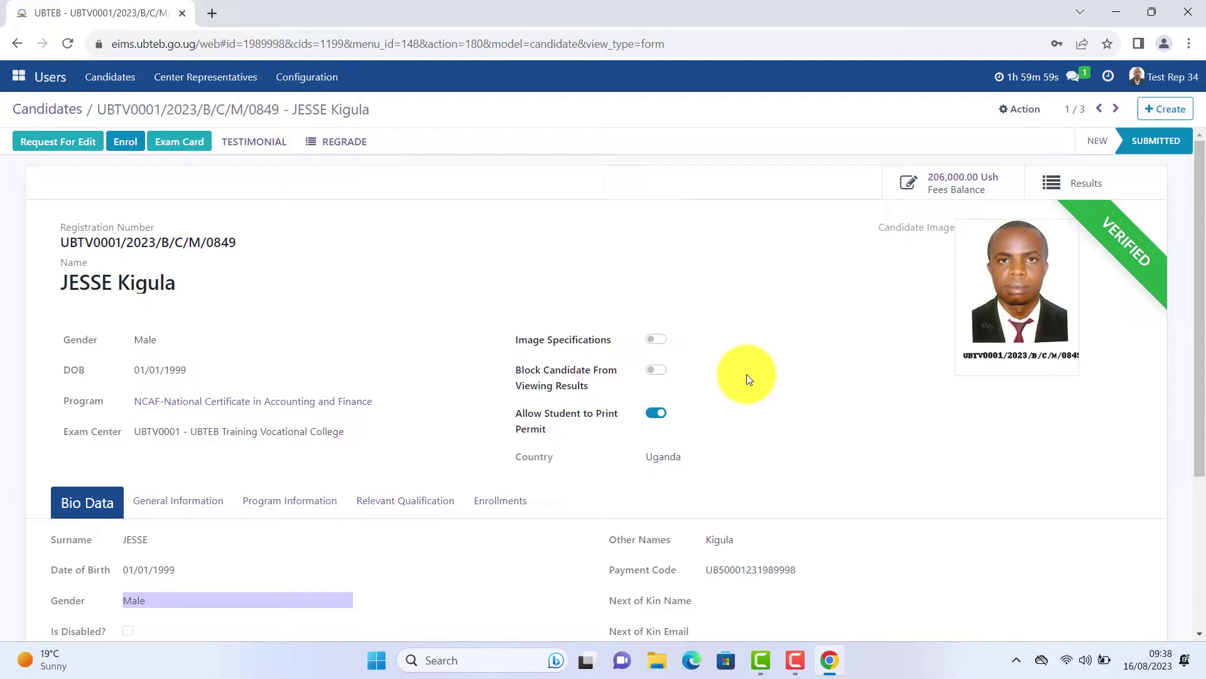
pyautogui.scroll(-4, 790, 371)
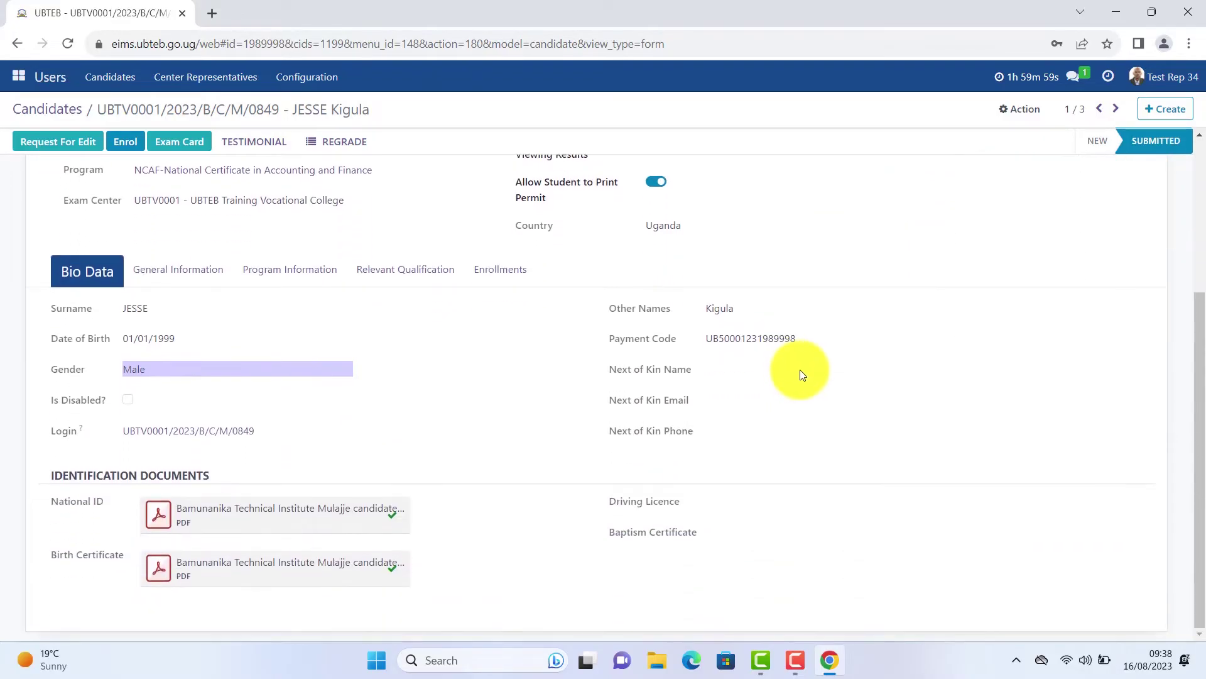
pyautogui.scroll(2, 801, 369)
pyautogui.scroll(1, 802, 368)
pyautogui.scroll(-1, 811, 409)
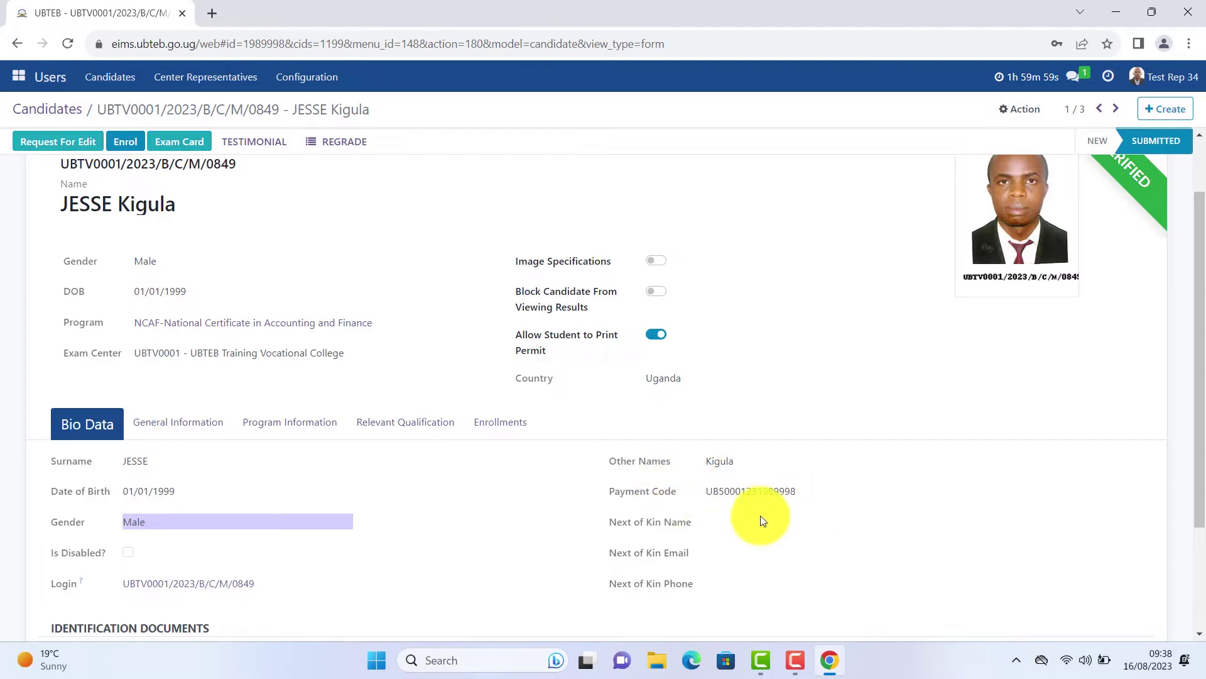
pyautogui.scroll(-2, 733, 495)
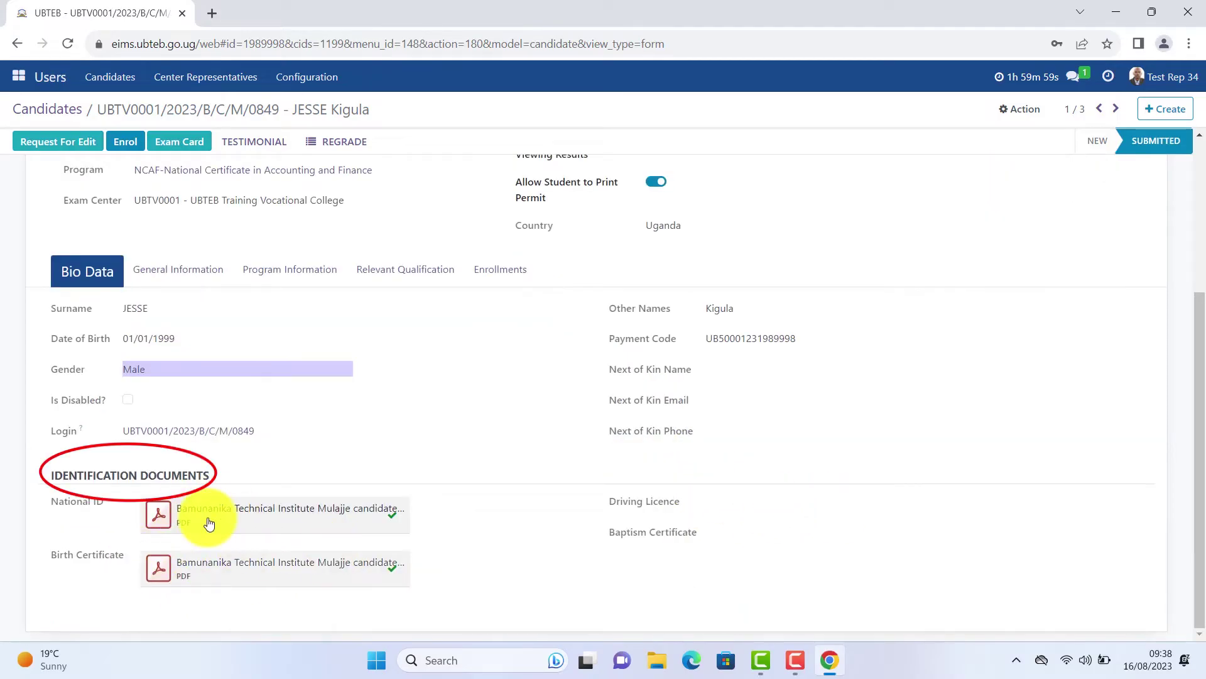
pyautogui.scroll(3, 585, 468)
pyautogui.scroll(-1, 930, 311)
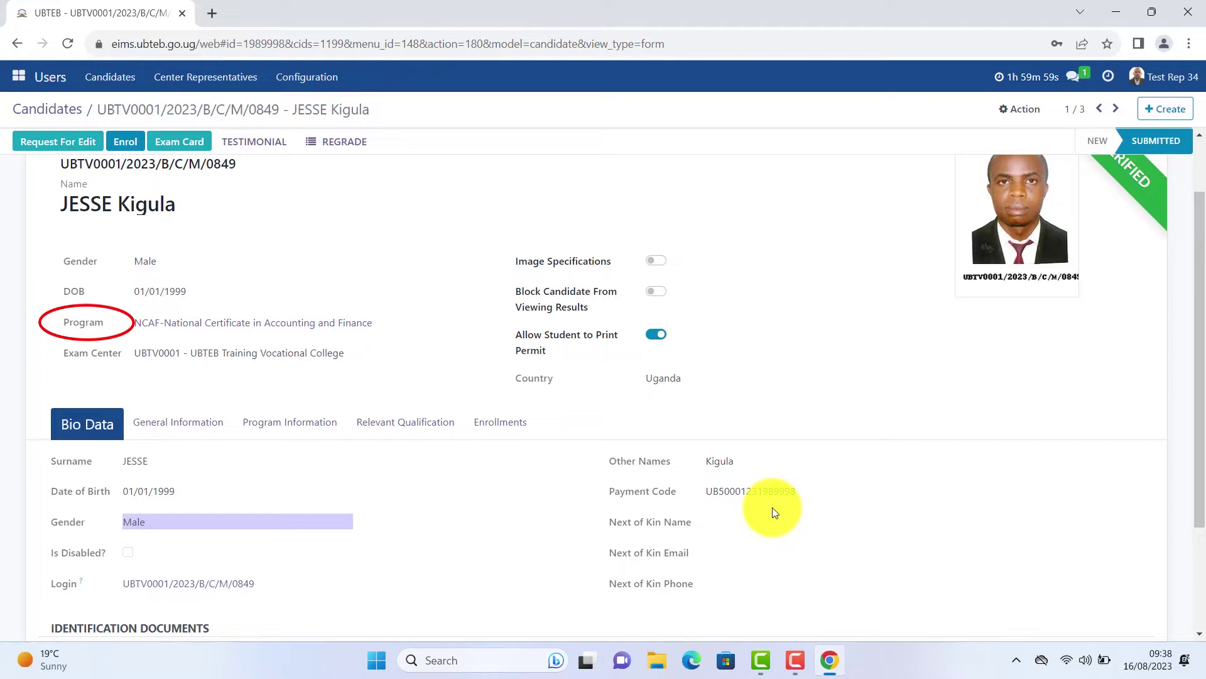
# View the candidate's Enrollments and Relevant Qualification sections.
pyautogui.click(500, 422)
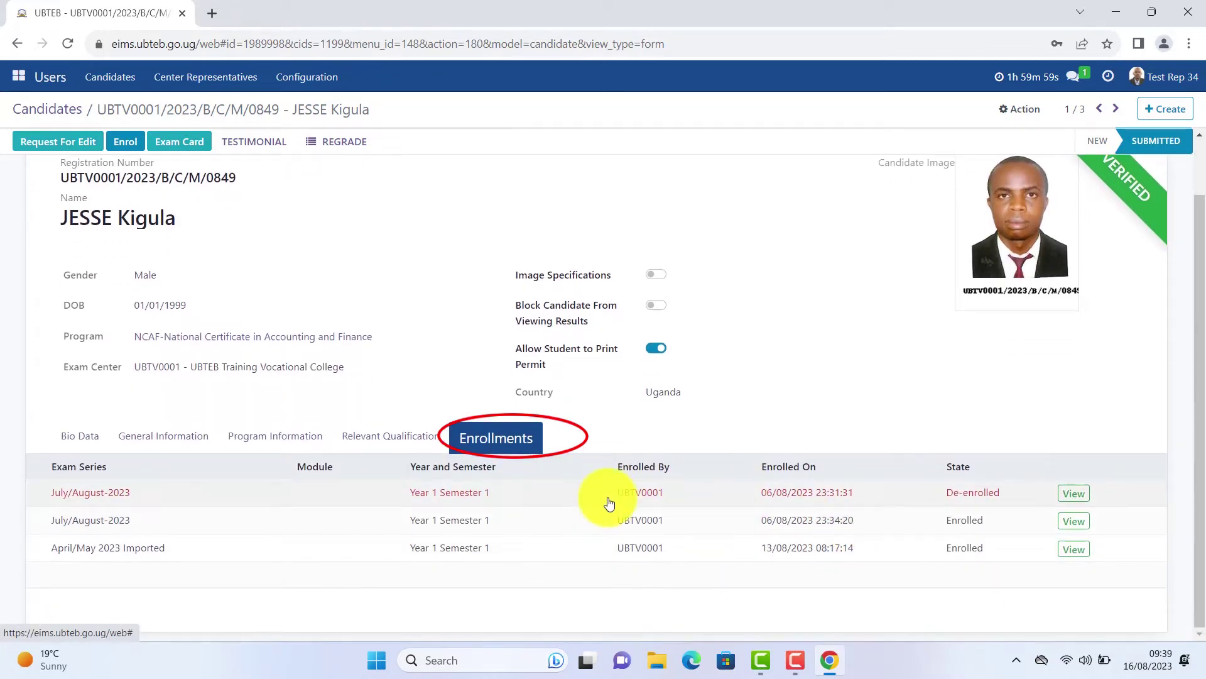
pyautogui.click(400, 436)
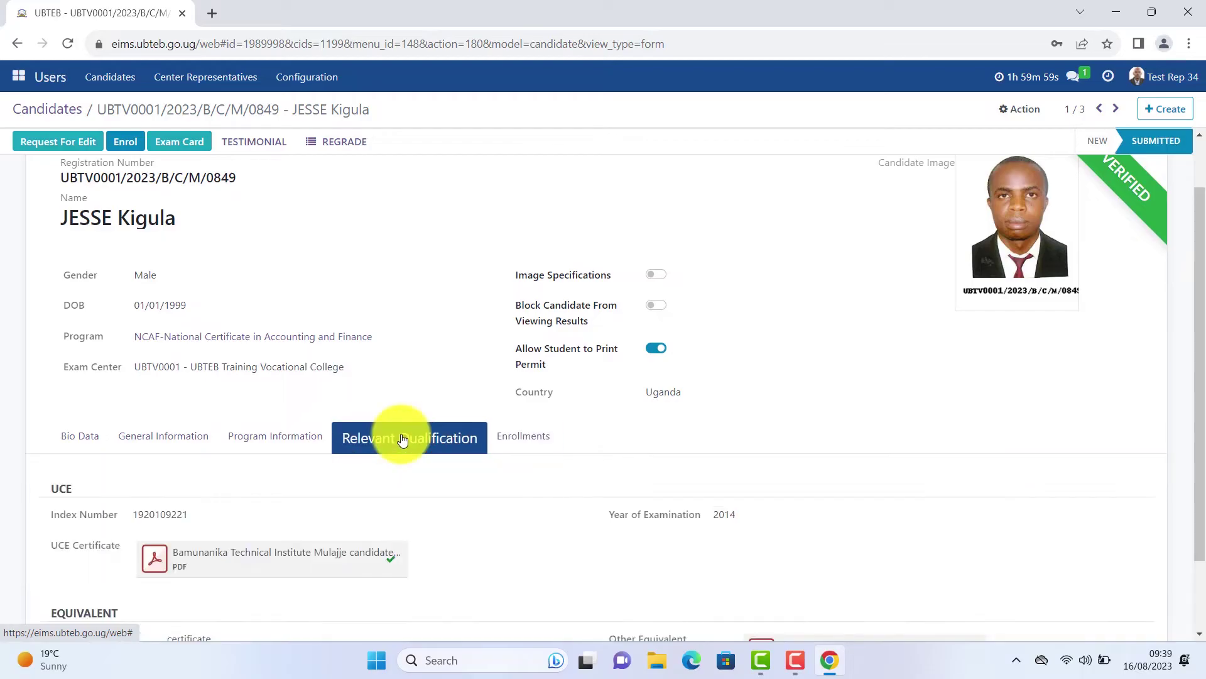
pyautogui.scroll(-1, 401, 436)
pyautogui.scroll(-1, 401, 436)
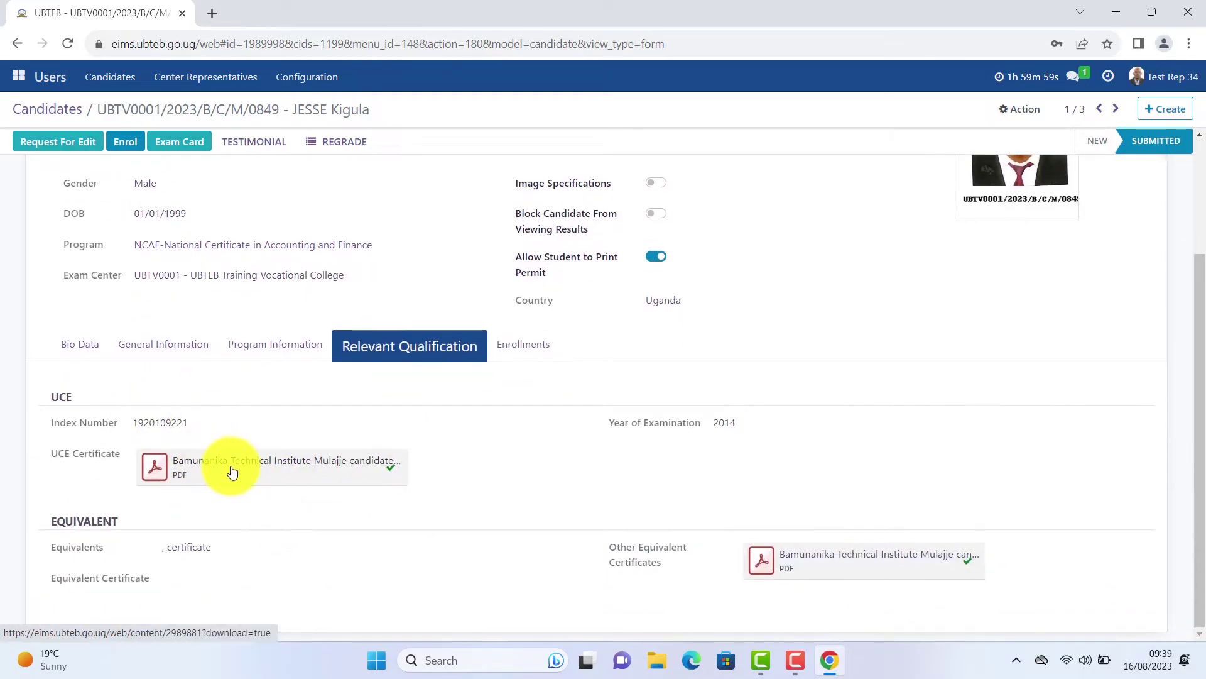
pyautogui.scroll(3, 24, 119)
# Open the Results app and show the All Results list under Marks.
pyautogui.click(18, 76)
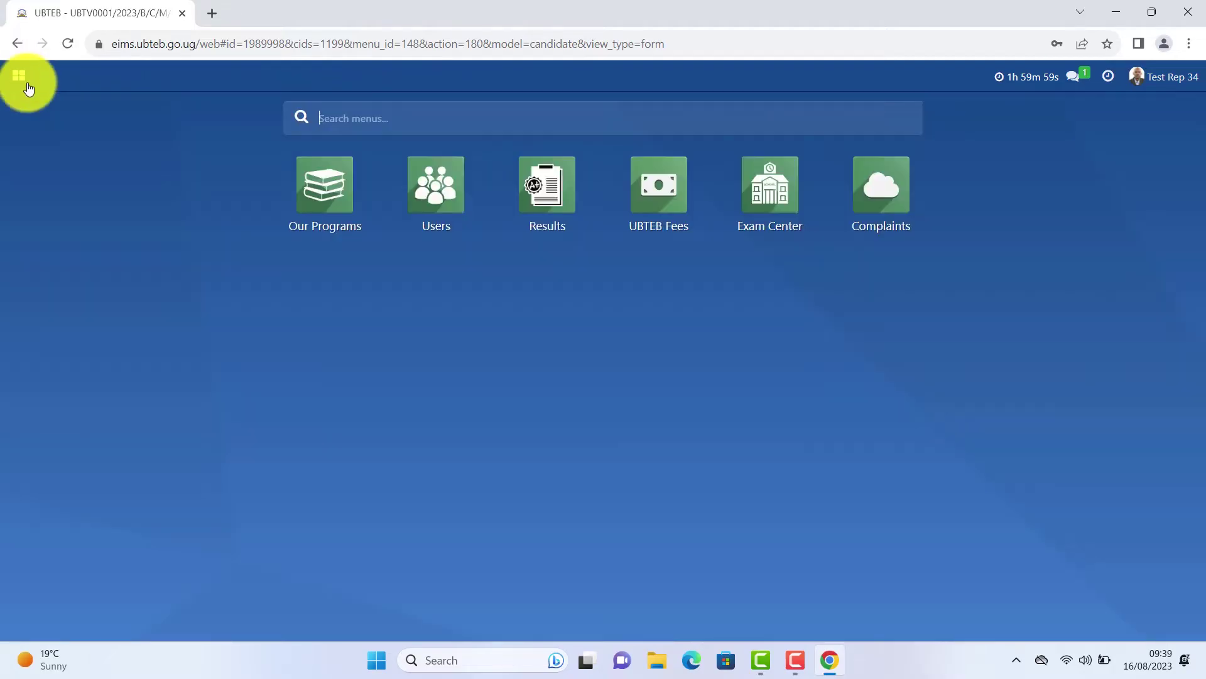
pyautogui.click(554, 209)
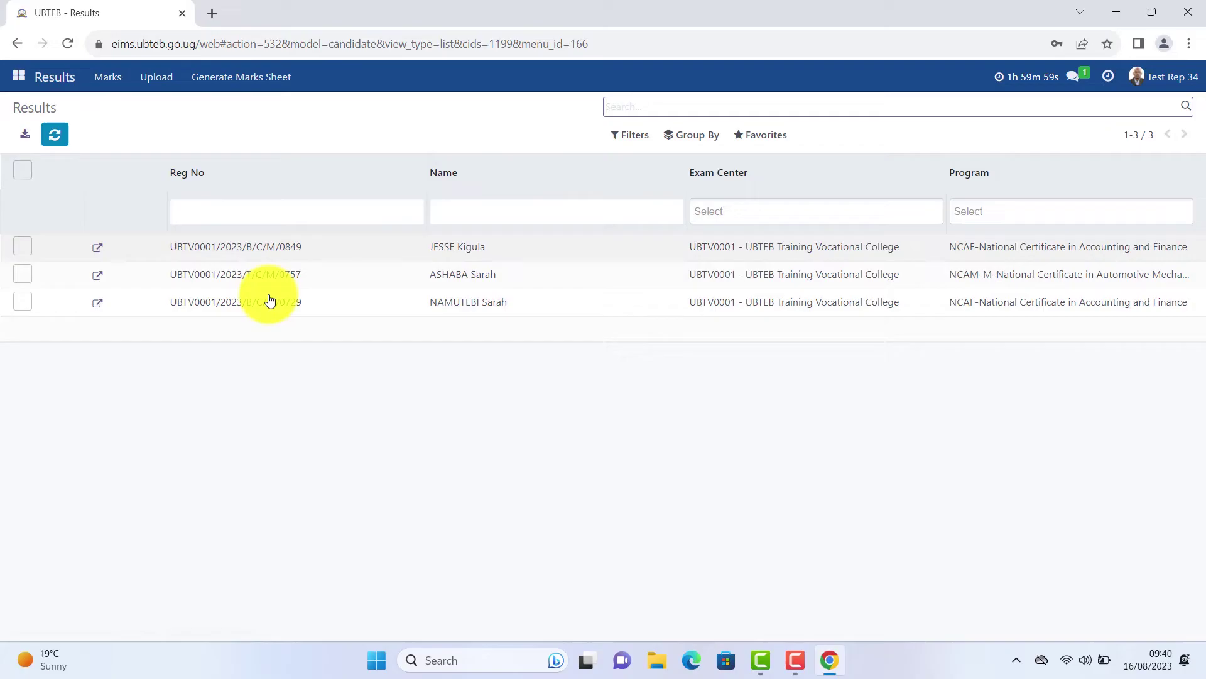
pyautogui.click(108, 81)
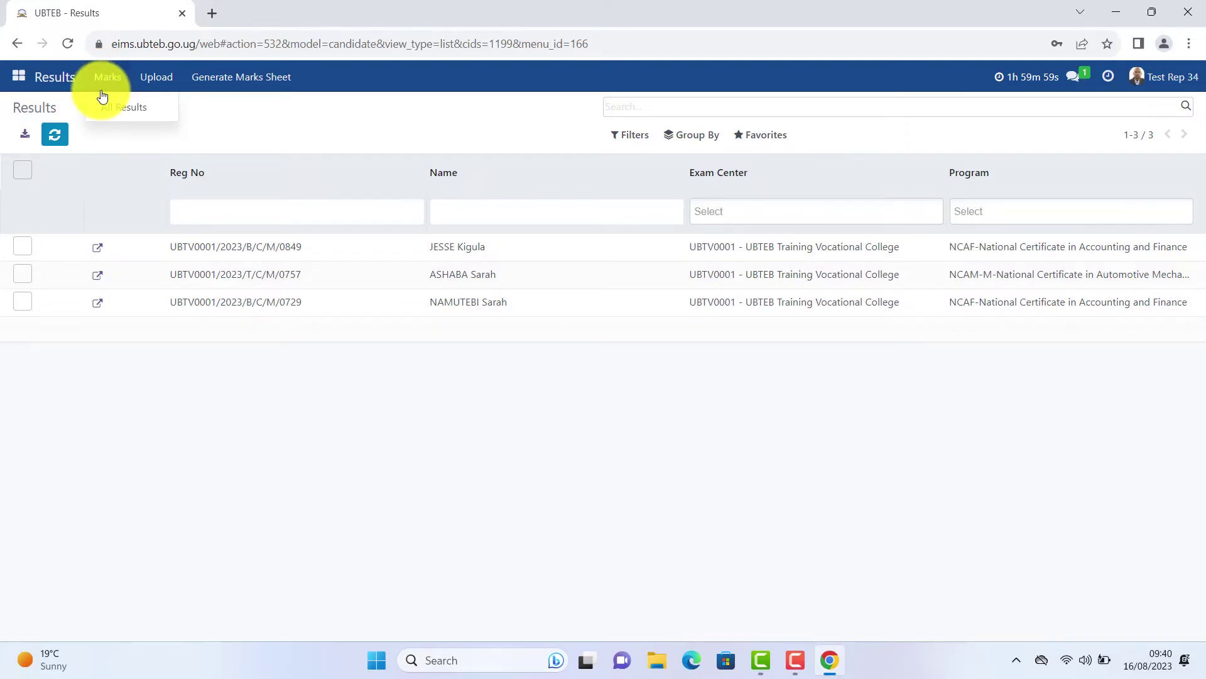
pyautogui.click(125, 110)
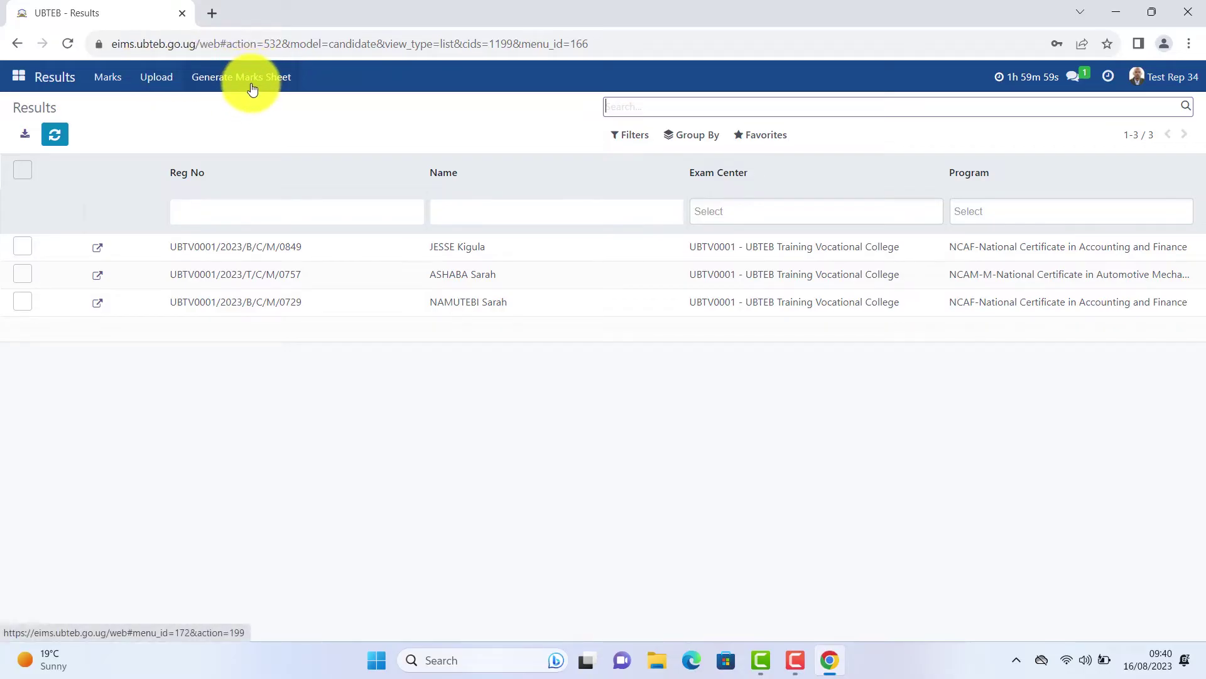
# Open UBTEB Fees candidate fees and set the pager range to 81-504.
pyautogui.click(18, 77)
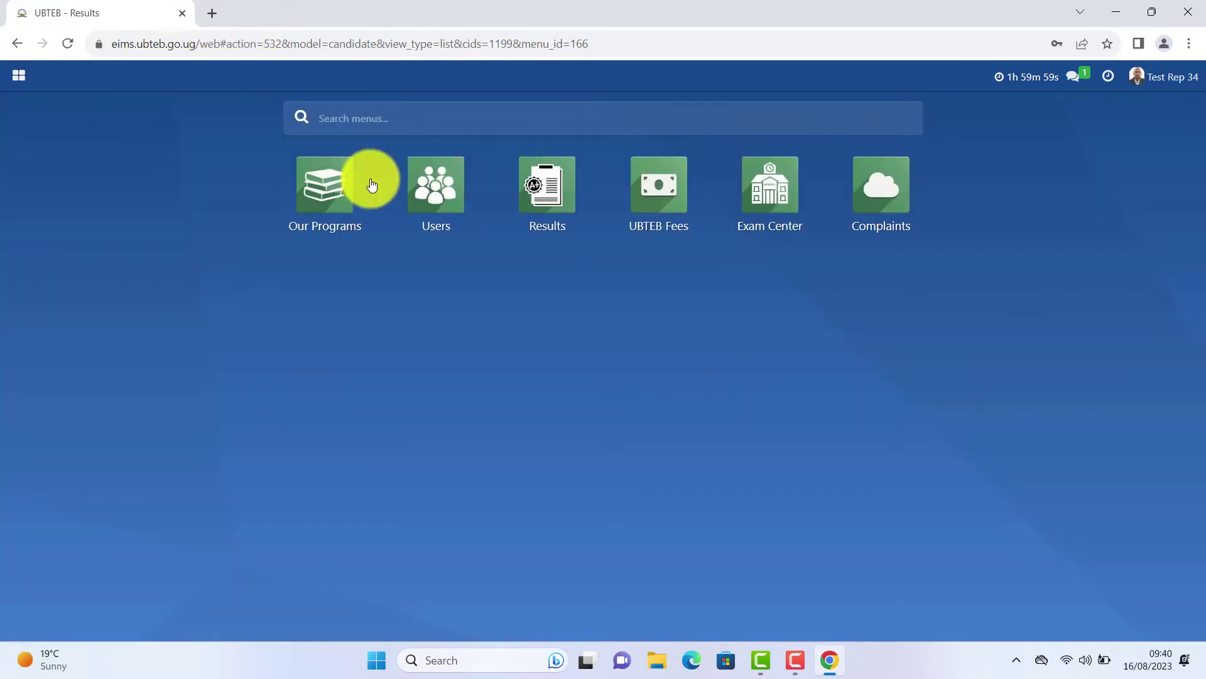
pyautogui.click(686, 190)
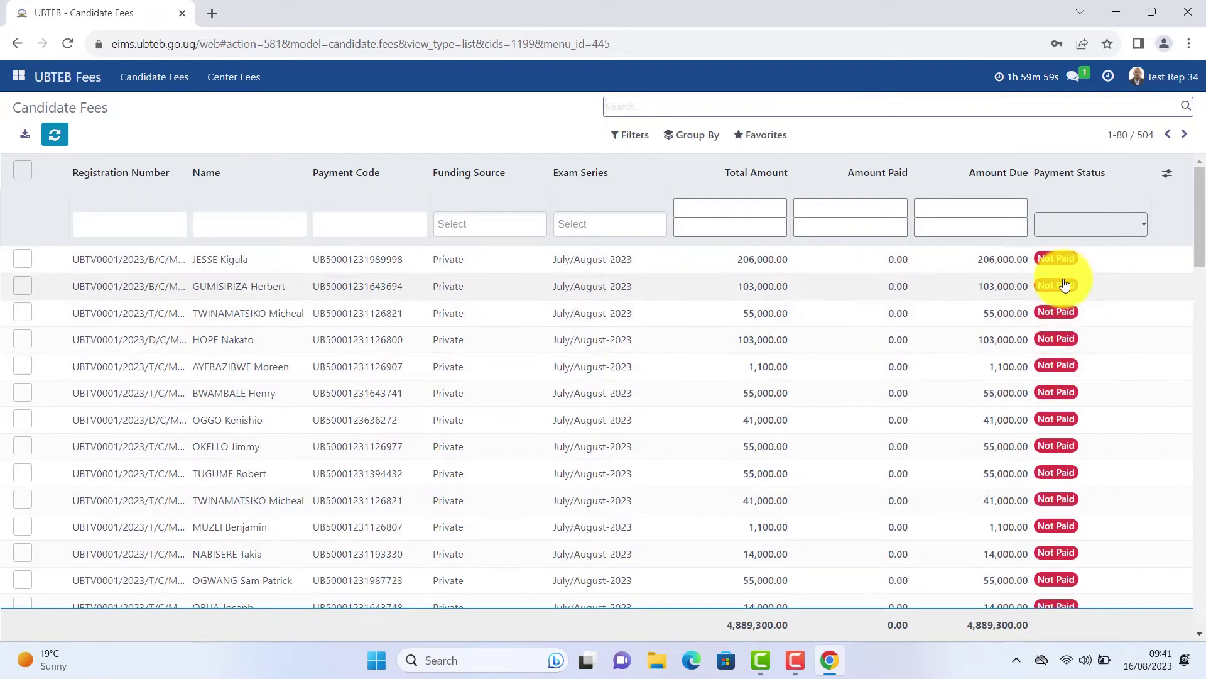
pyautogui.scroll(-6, 1077, 411)
pyautogui.scroll(-15, 1082, 411)
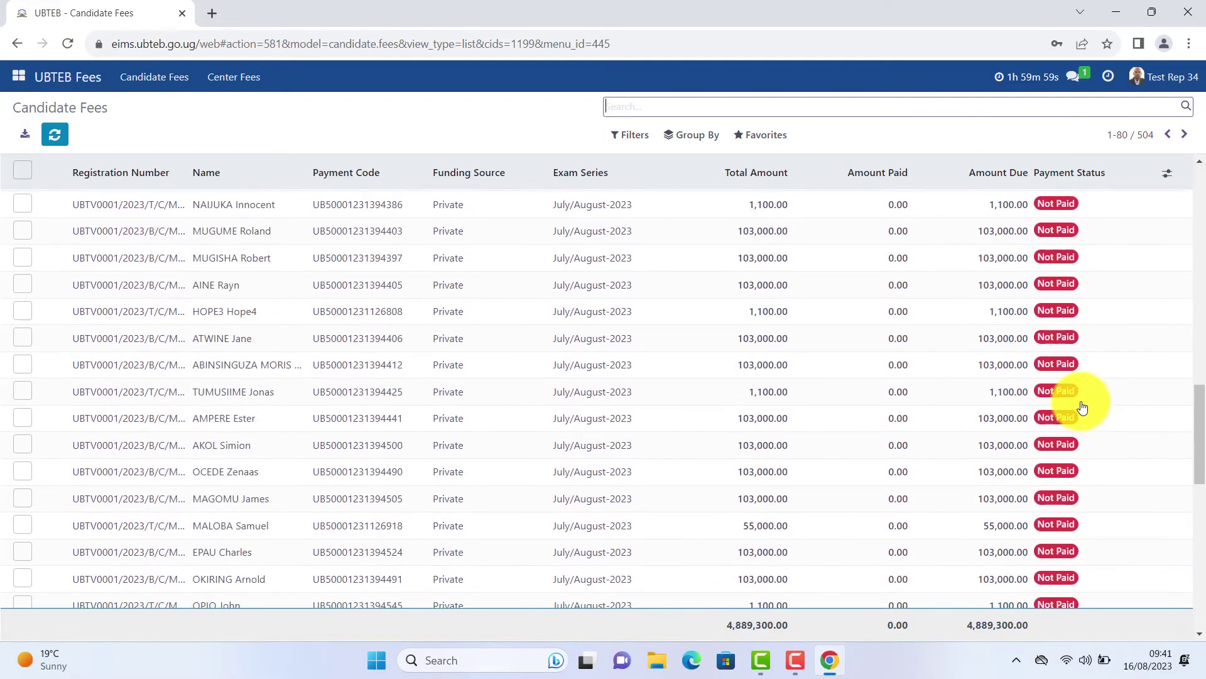
pyautogui.scroll(20, 1085, 400)
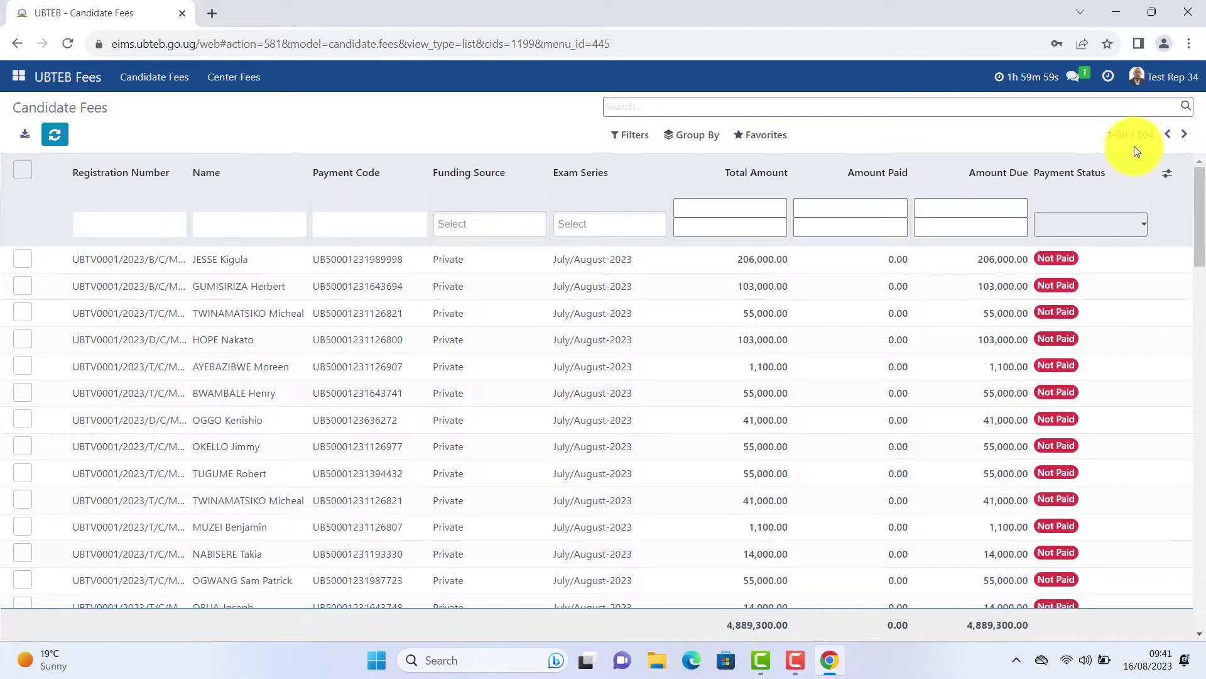
pyautogui.click(1184, 134)
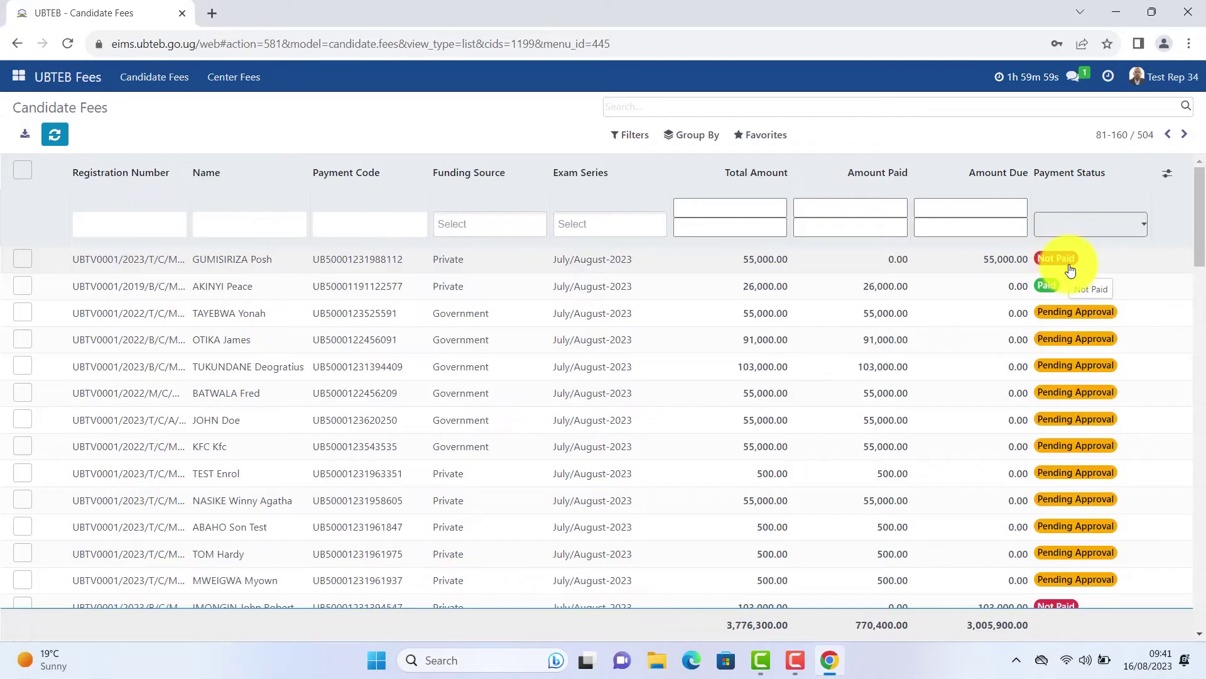
pyautogui.scroll(-10, 1063, 270)
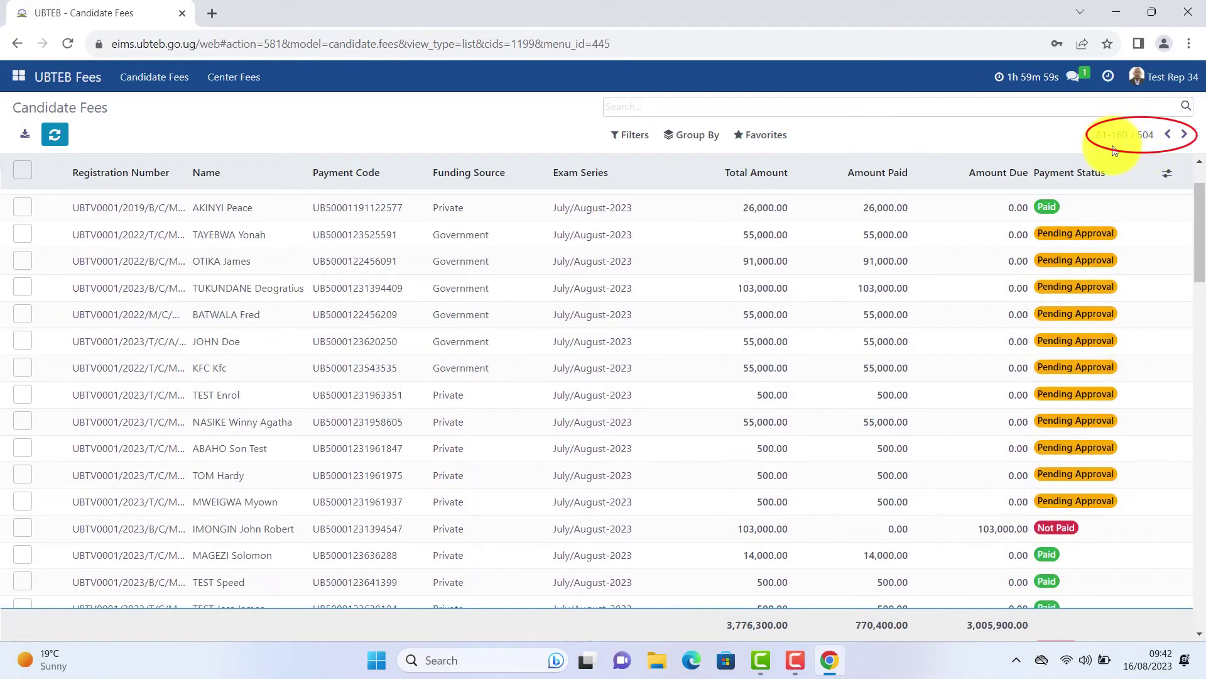
pyautogui.click(1127, 144)
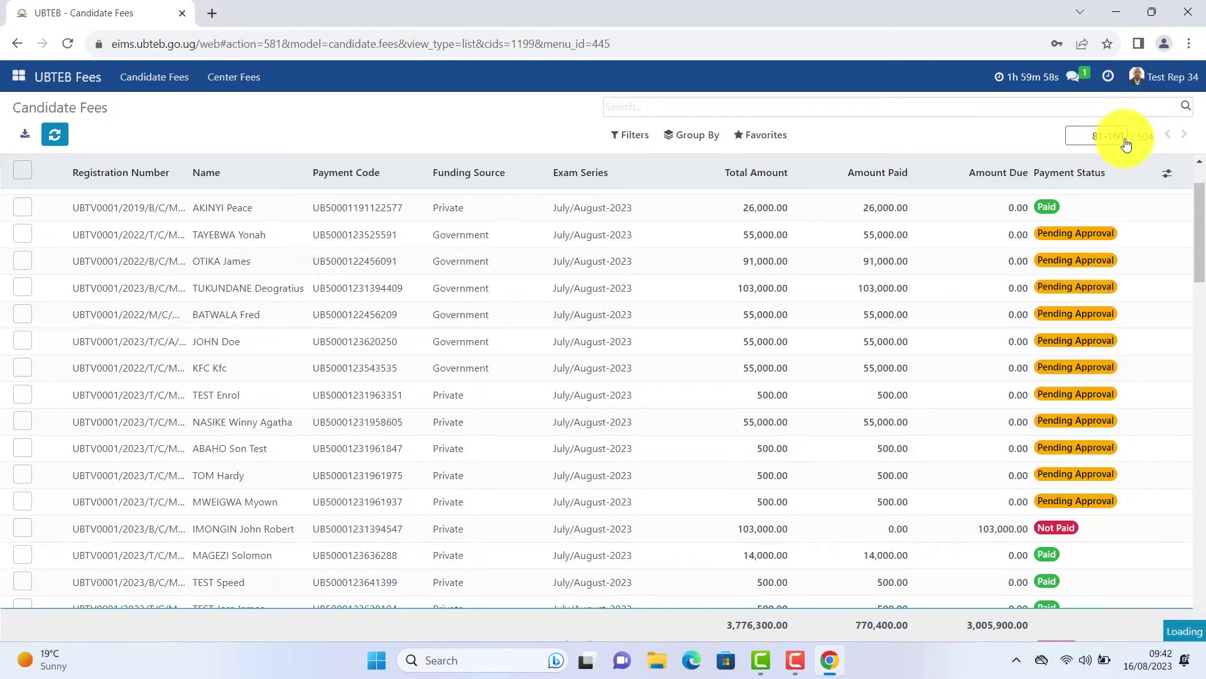
pyautogui.press('Return')
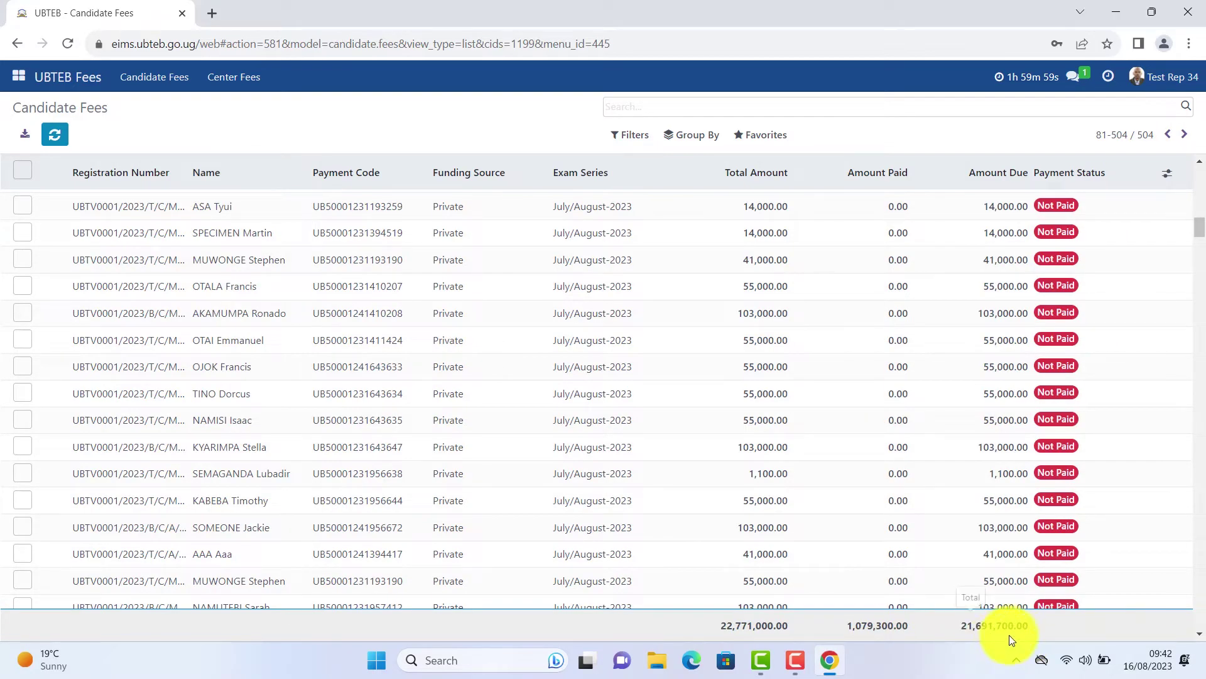
# Open Exam Center and the UBTV0001 - UBTEB Training Vocational College record.
pyautogui.click(18, 77)
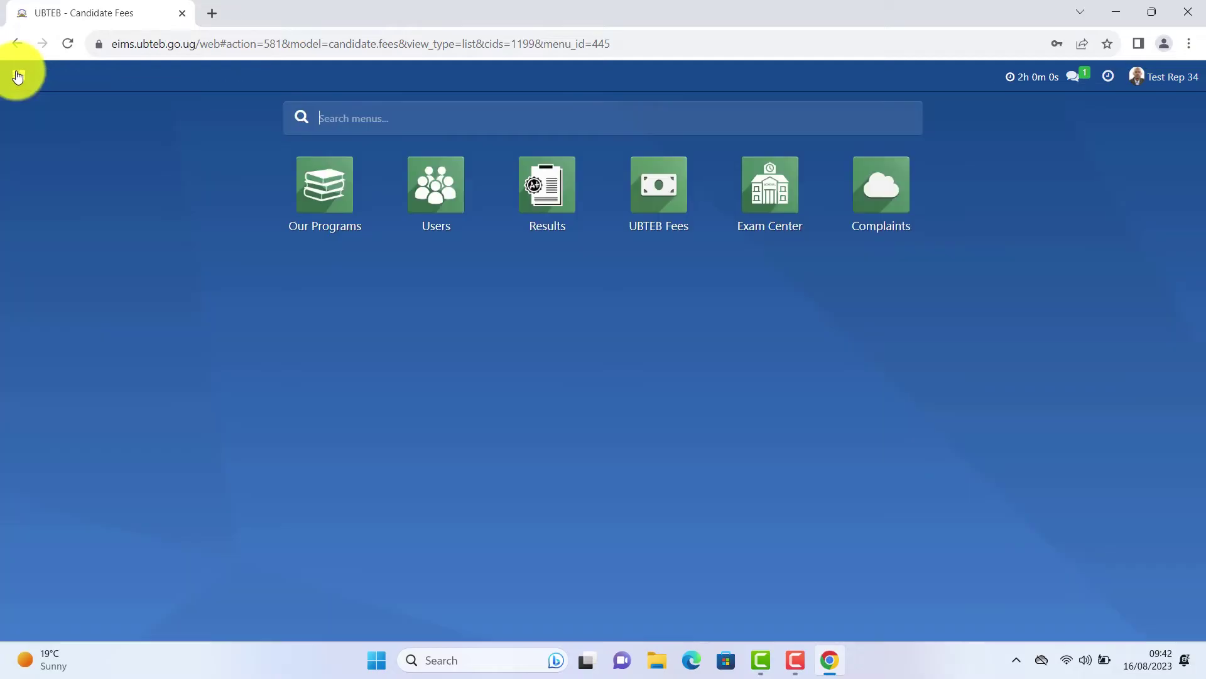
pyautogui.click(765, 194)
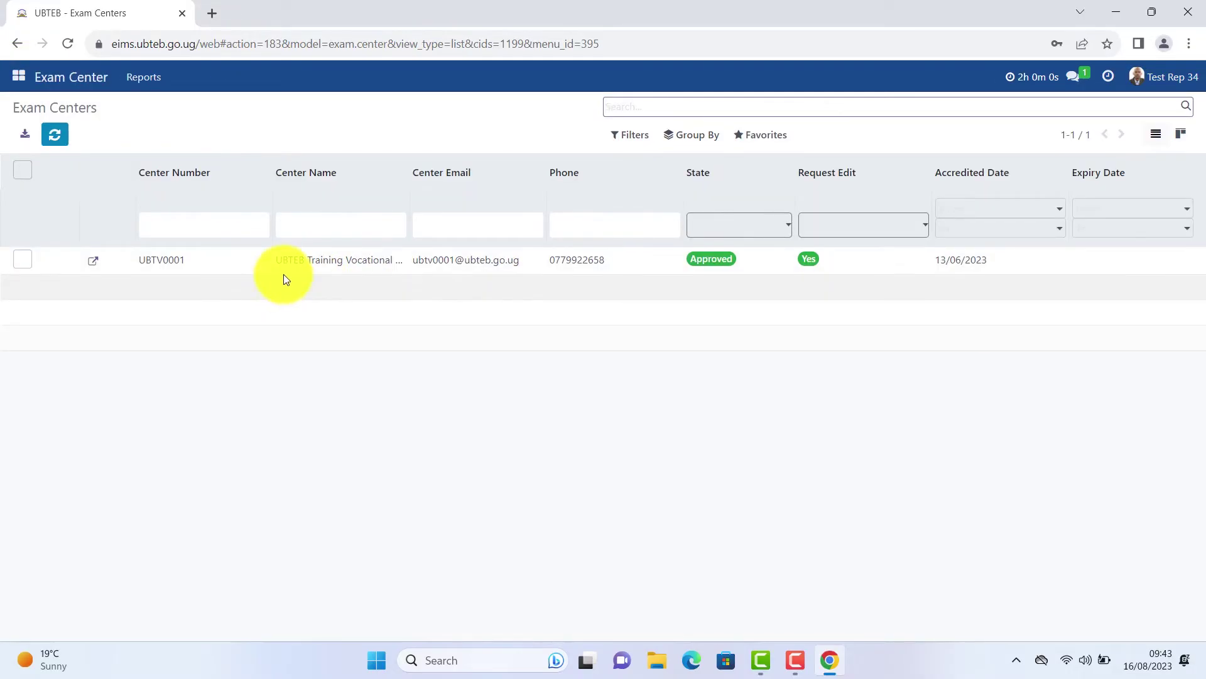
pyautogui.click(329, 260)
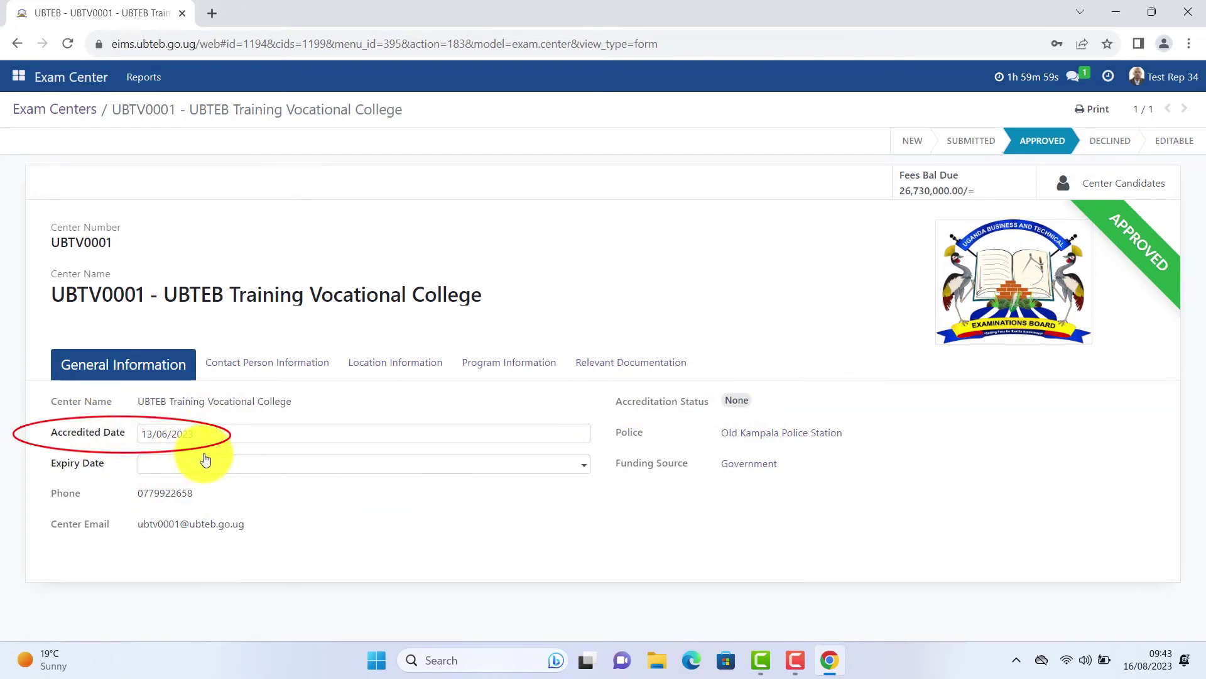
# Set the centre's Expiry Date to 23/08/2023 in the date picker.
pyautogui.click(390, 471)
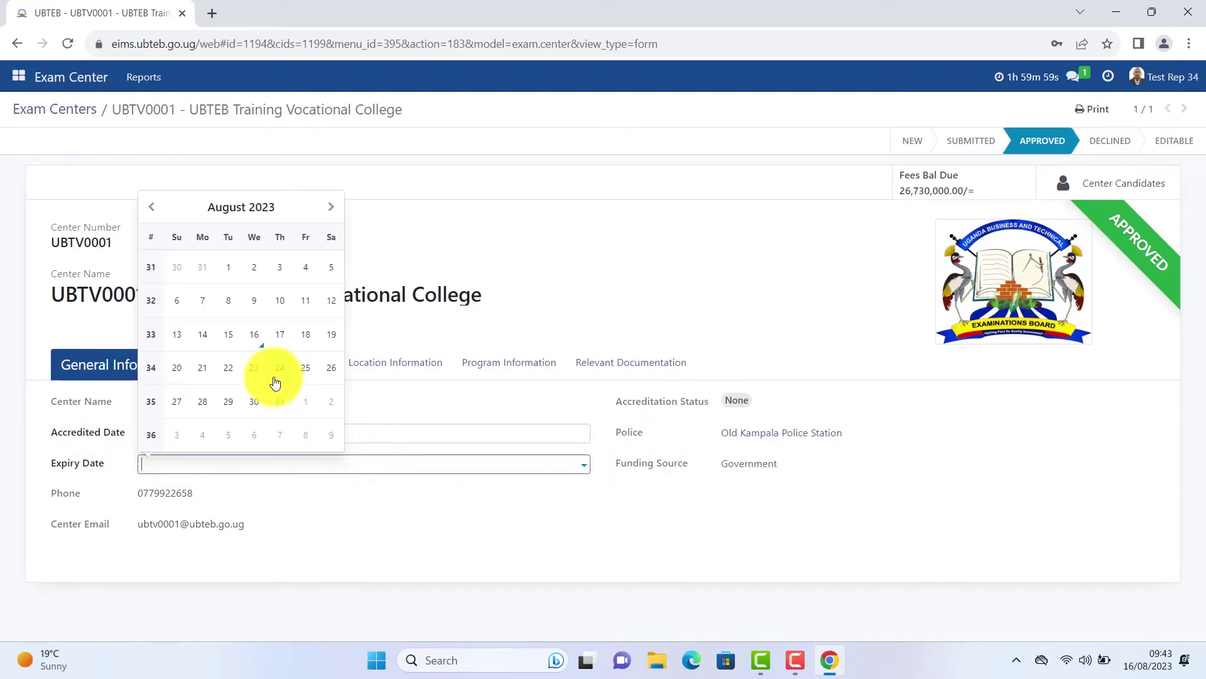
pyautogui.click(253, 370)
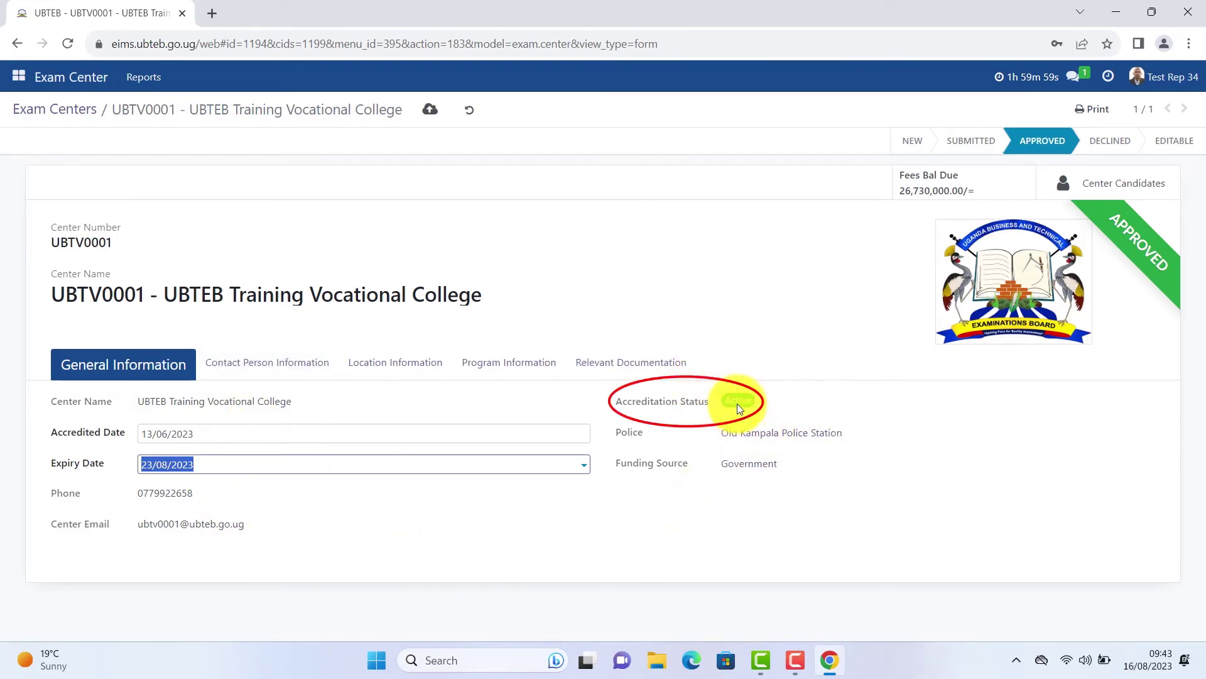
# Save the updated centre record and view its Contact Person Information.
pyautogui.click(430, 111)
pyautogui.click(260, 366)
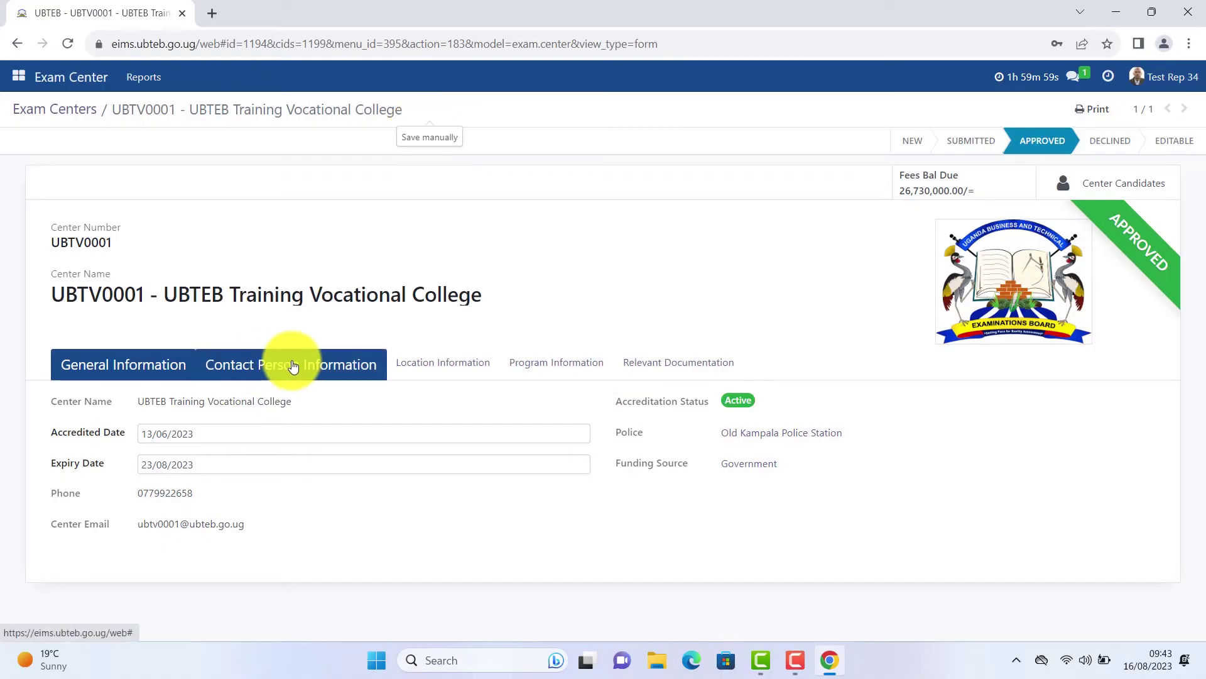
pyautogui.scroll(-3, 679, 461)
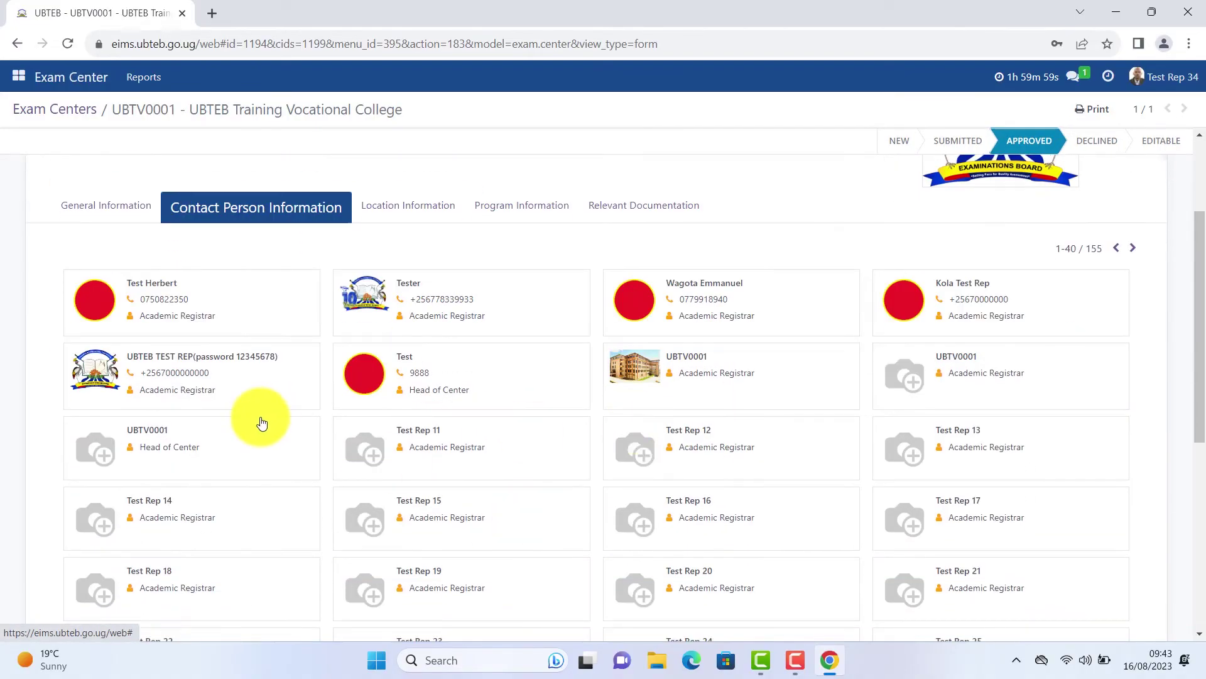
pyautogui.scroll(3, 377, 389)
# Review the centre's Location, Program Information and Relevant Documentation sections.
pyautogui.click(418, 370)
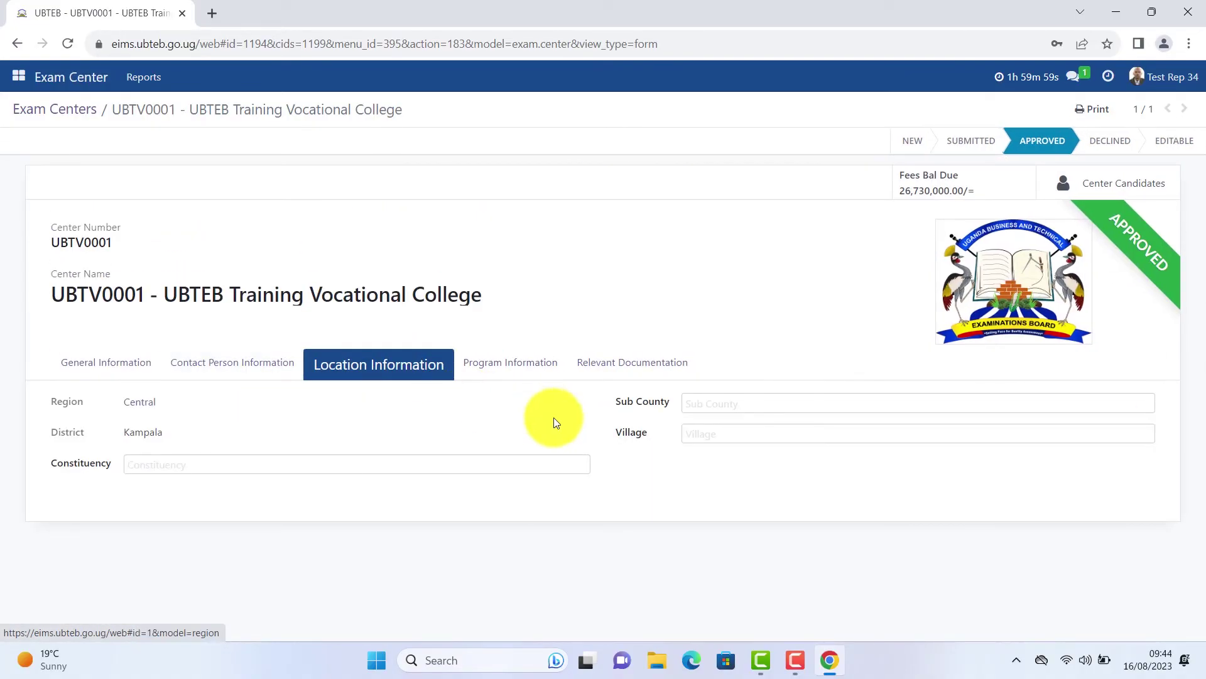
pyautogui.click(510, 363)
pyautogui.scroll(-7, 400, 481)
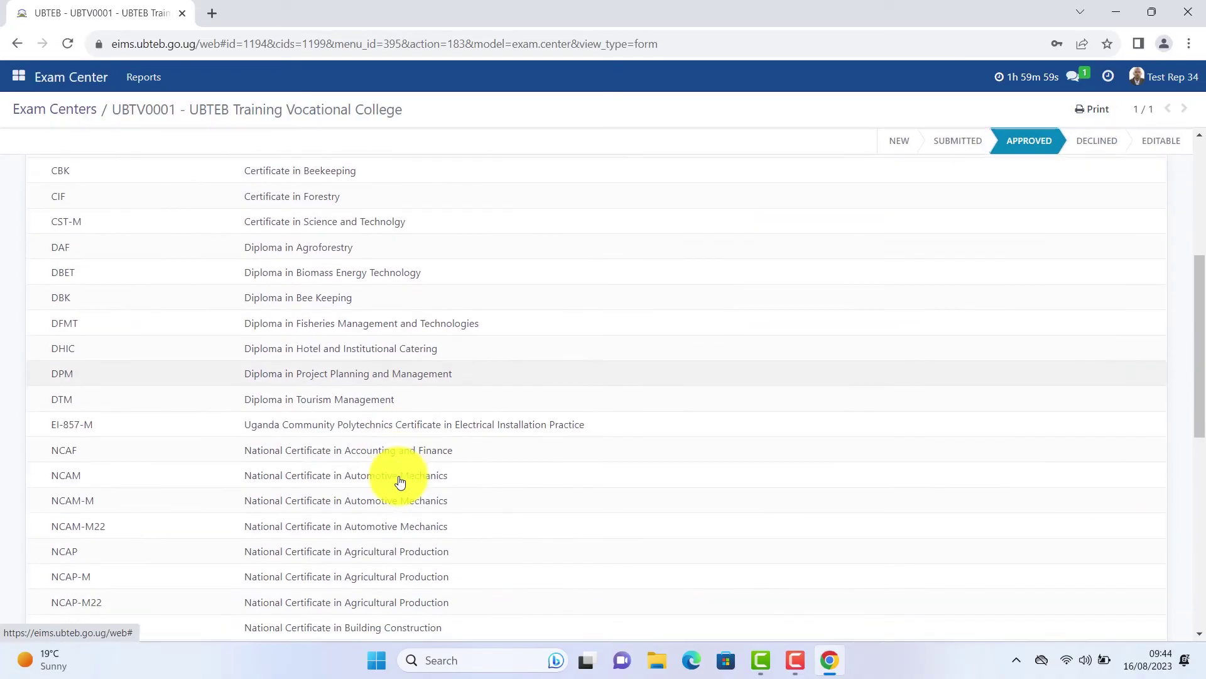
pyautogui.scroll(-5, 400, 472)
pyautogui.scroll(12, 402, 462)
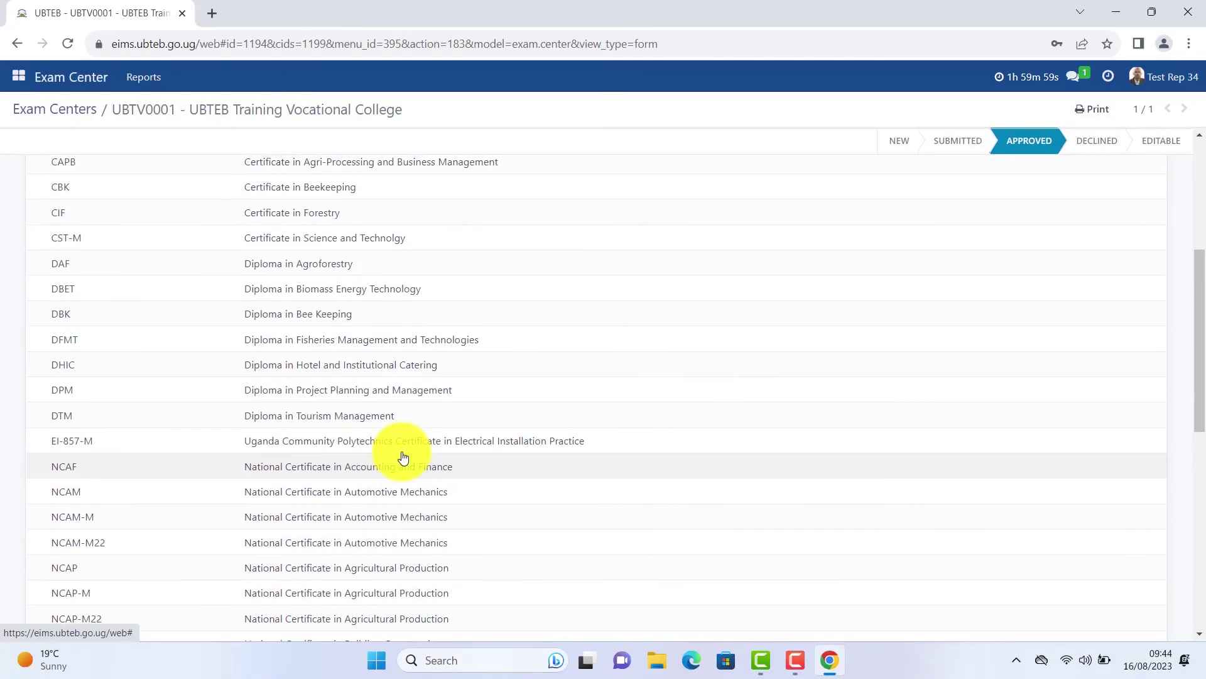
pyautogui.click(659, 368)
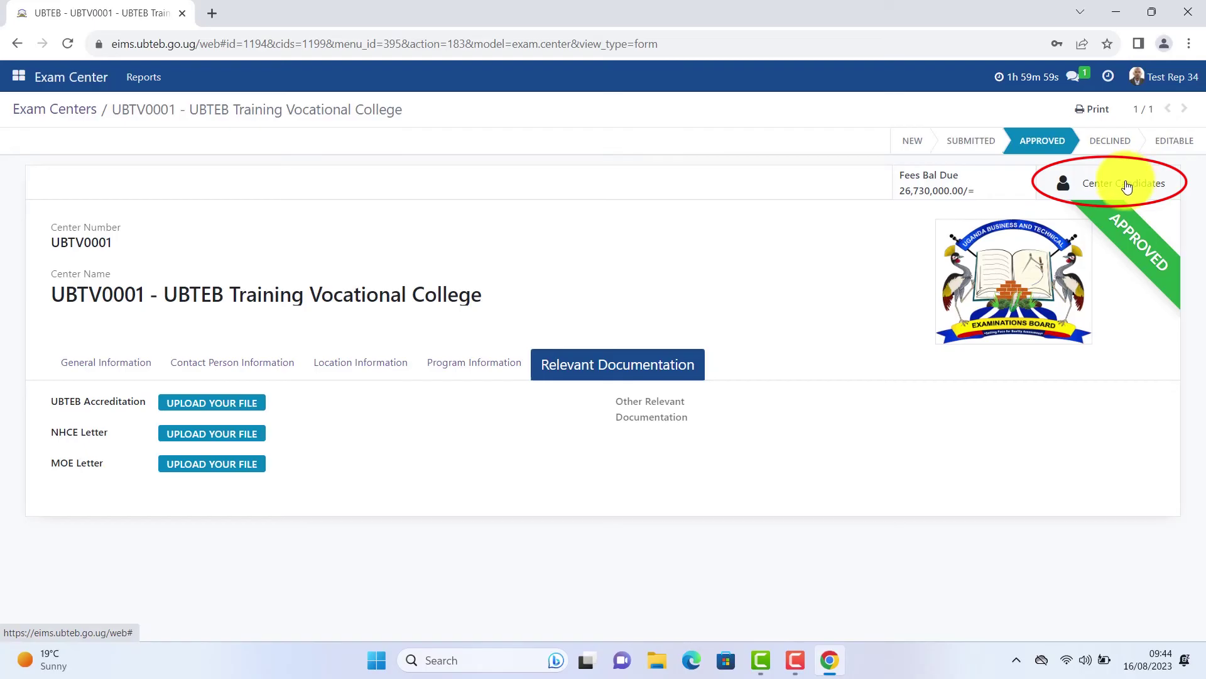
# Review the Complaints list of 13 tickets, then return to the home app menu.
pyautogui.click(18, 76)
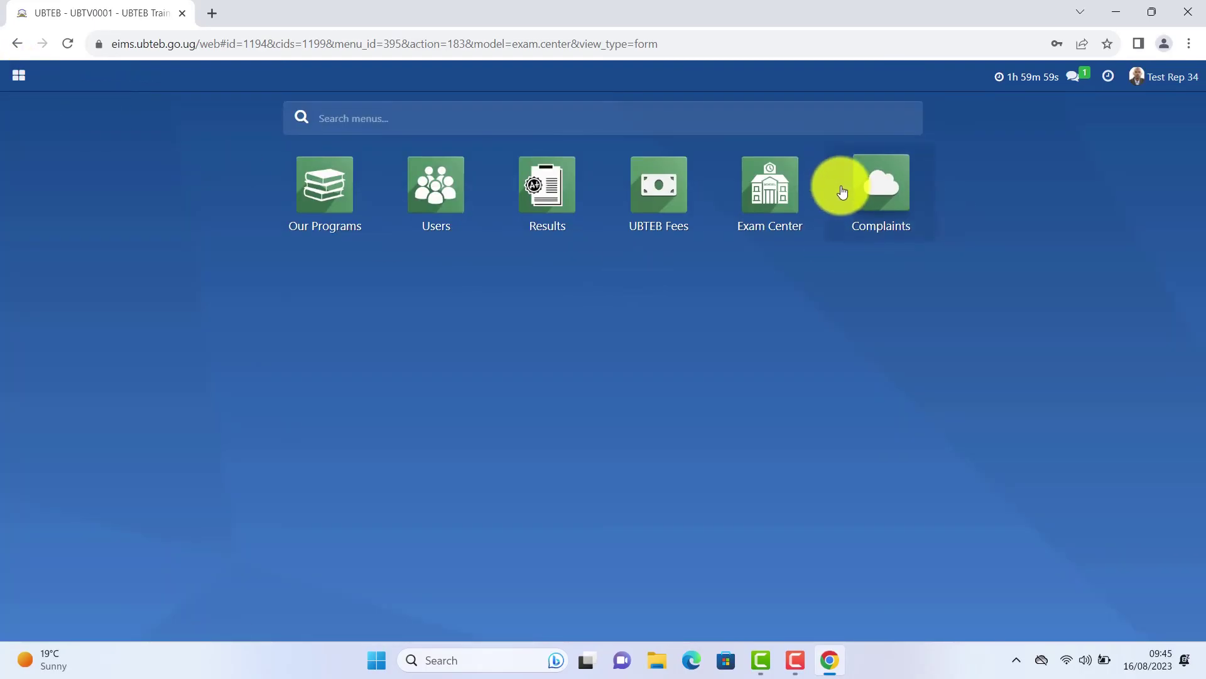
pyautogui.click(914, 221)
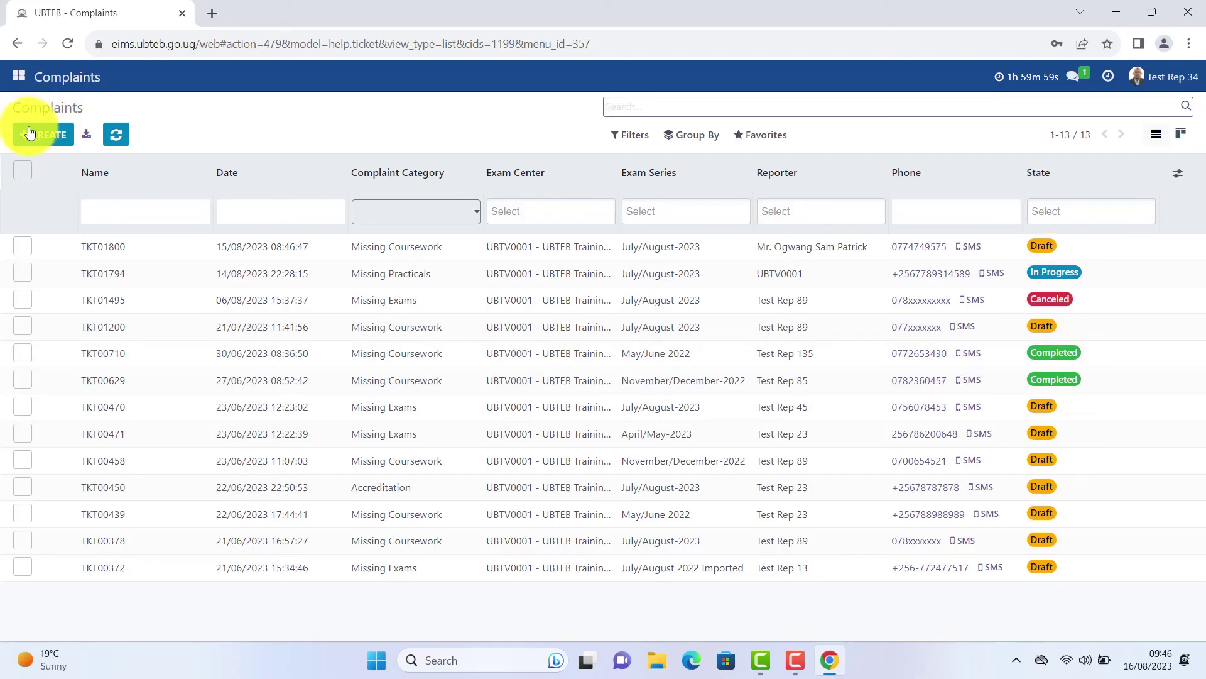
pyautogui.click(17, 76)
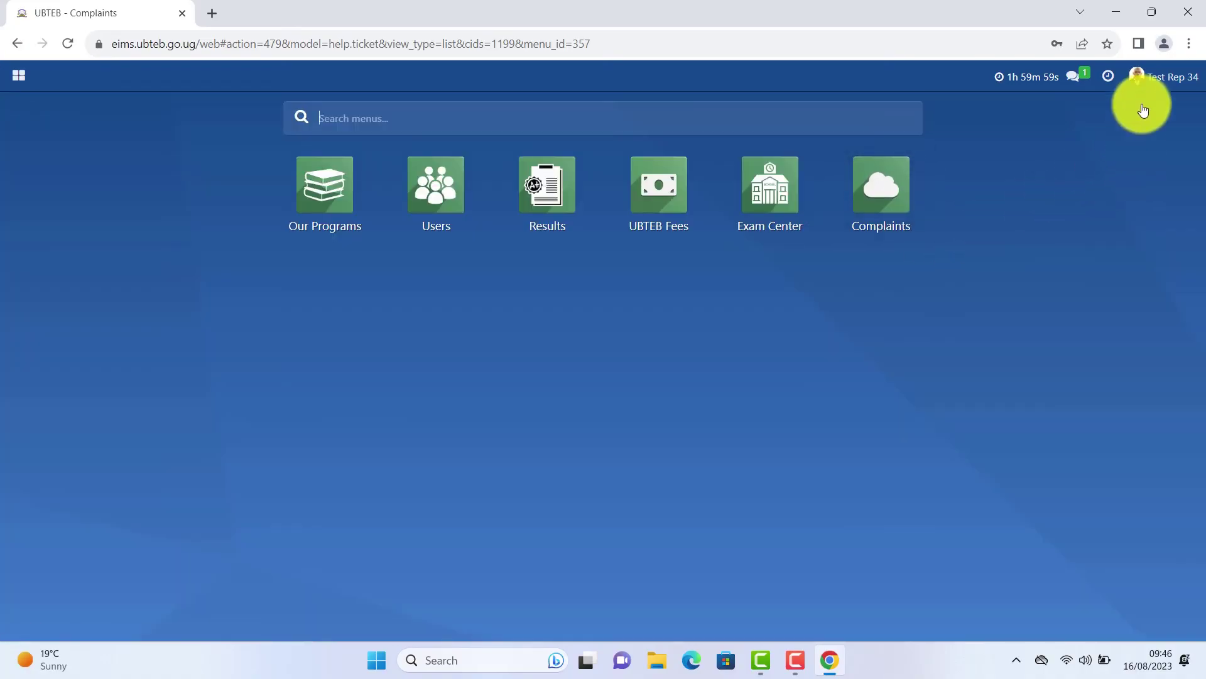
# Open My Profile preferences at the Account Security section.
pyautogui.click(1171, 83)
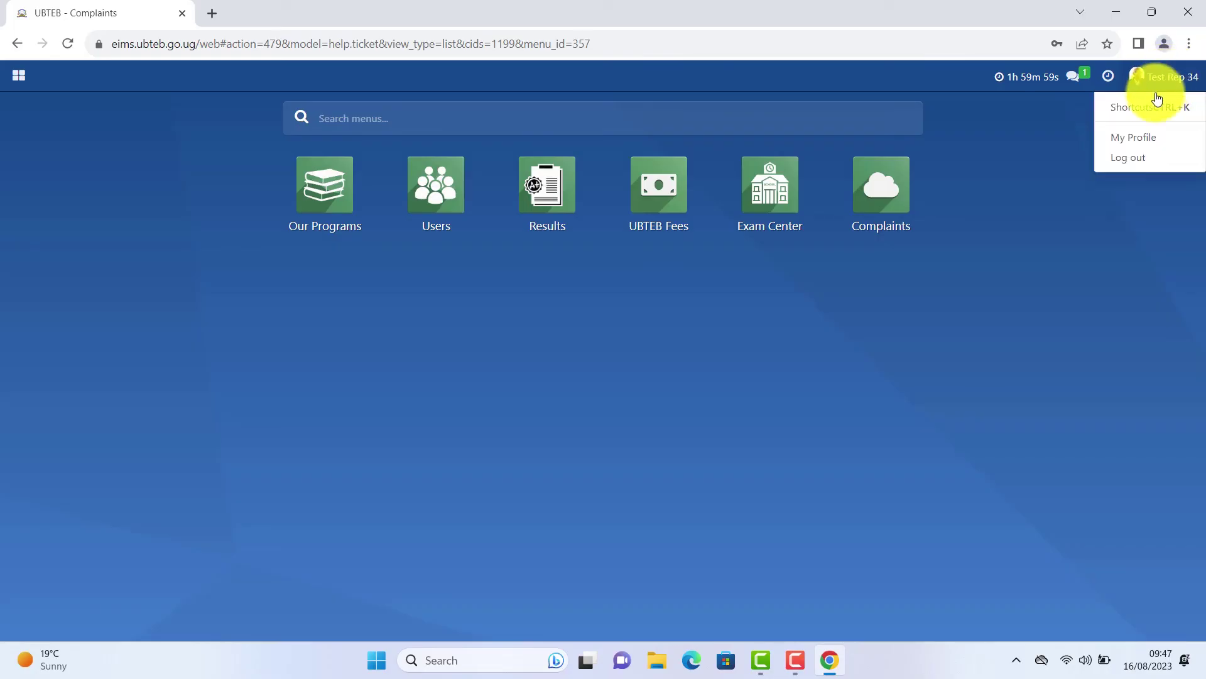
pyautogui.click(1134, 139)
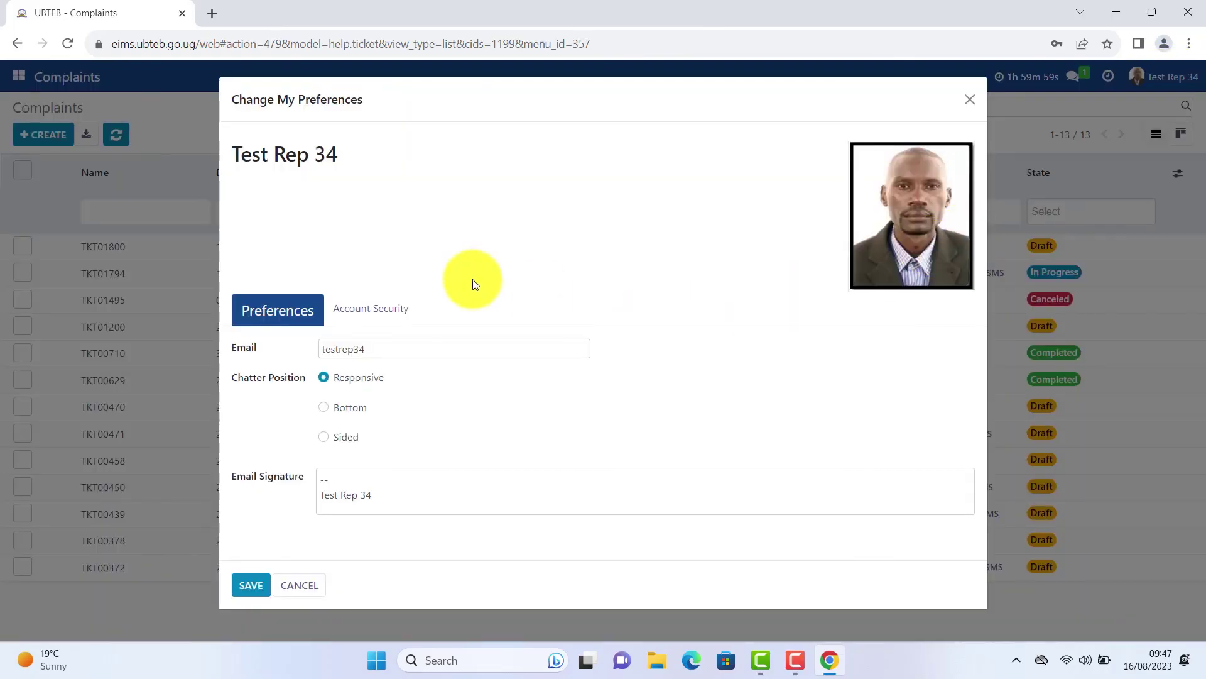
pyautogui.click(381, 308)
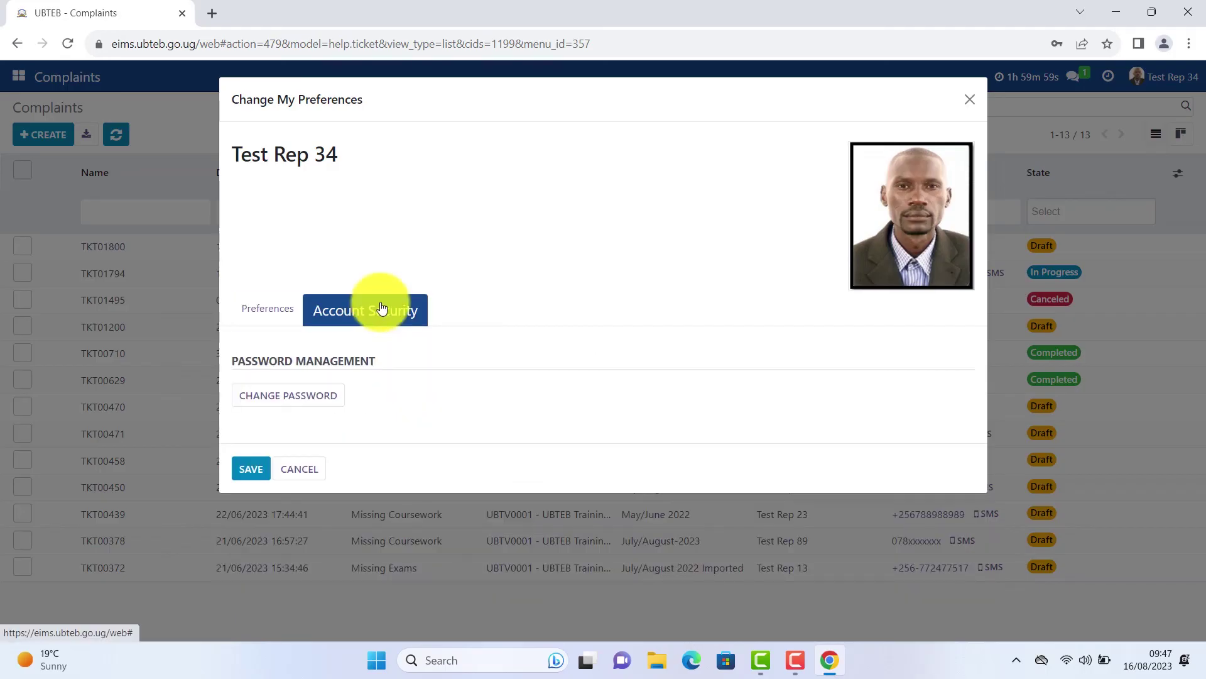
# Verify the current account password, then enter and confirm a new password to change it.
pyautogui.click(300, 395)
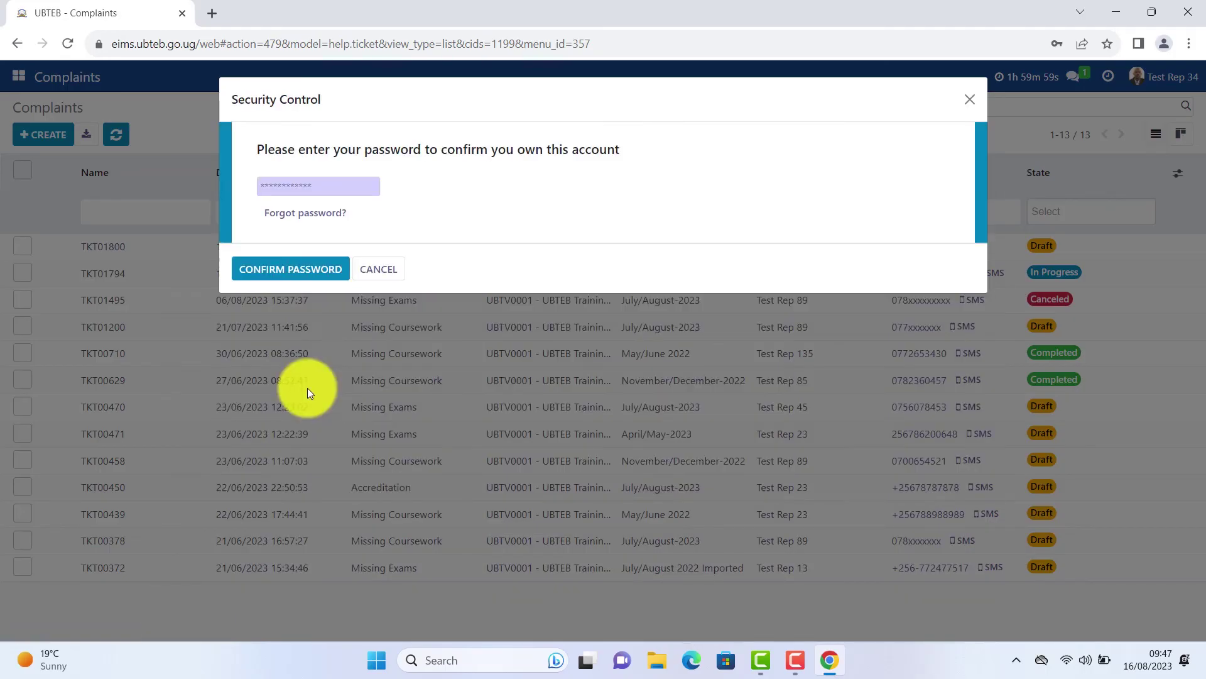
pyautogui.click(317, 270)
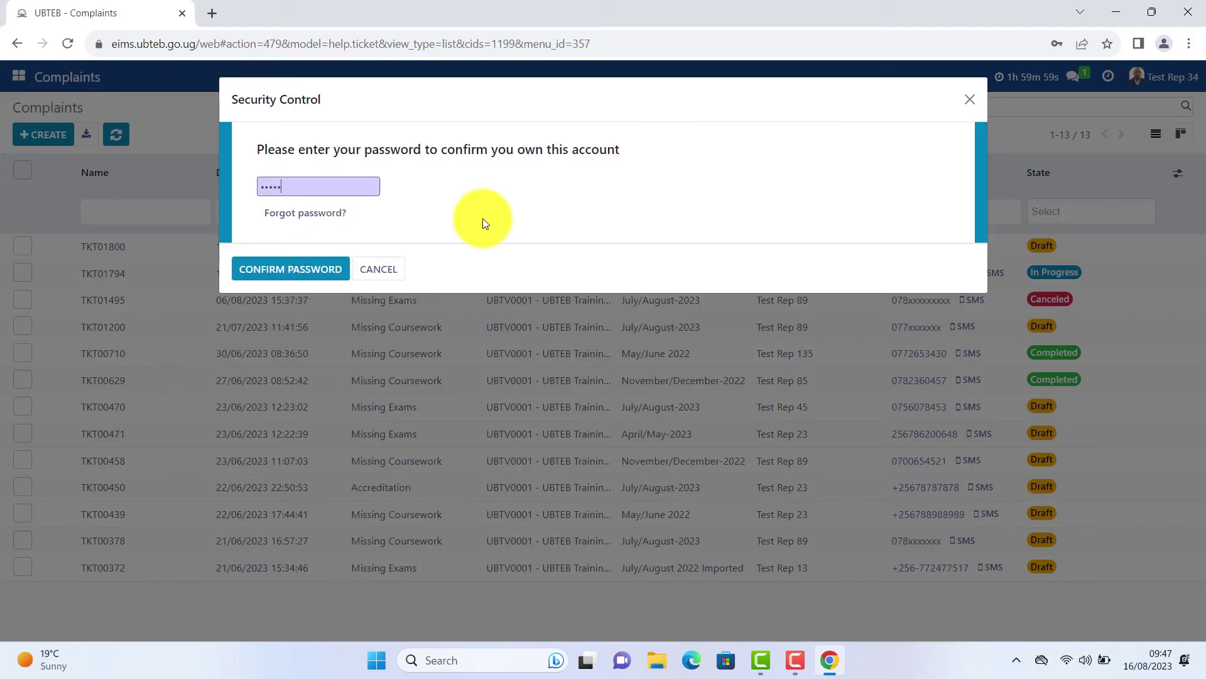
pyautogui.click(282, 270)
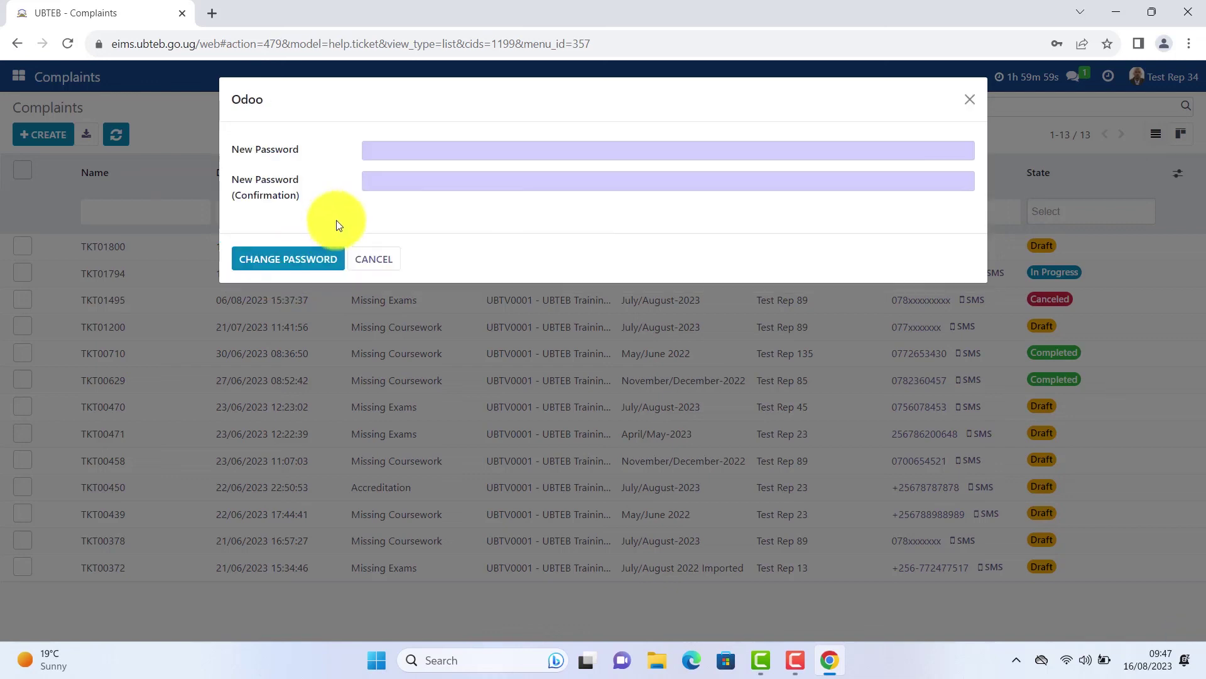
pyautogui.click(448, 149)
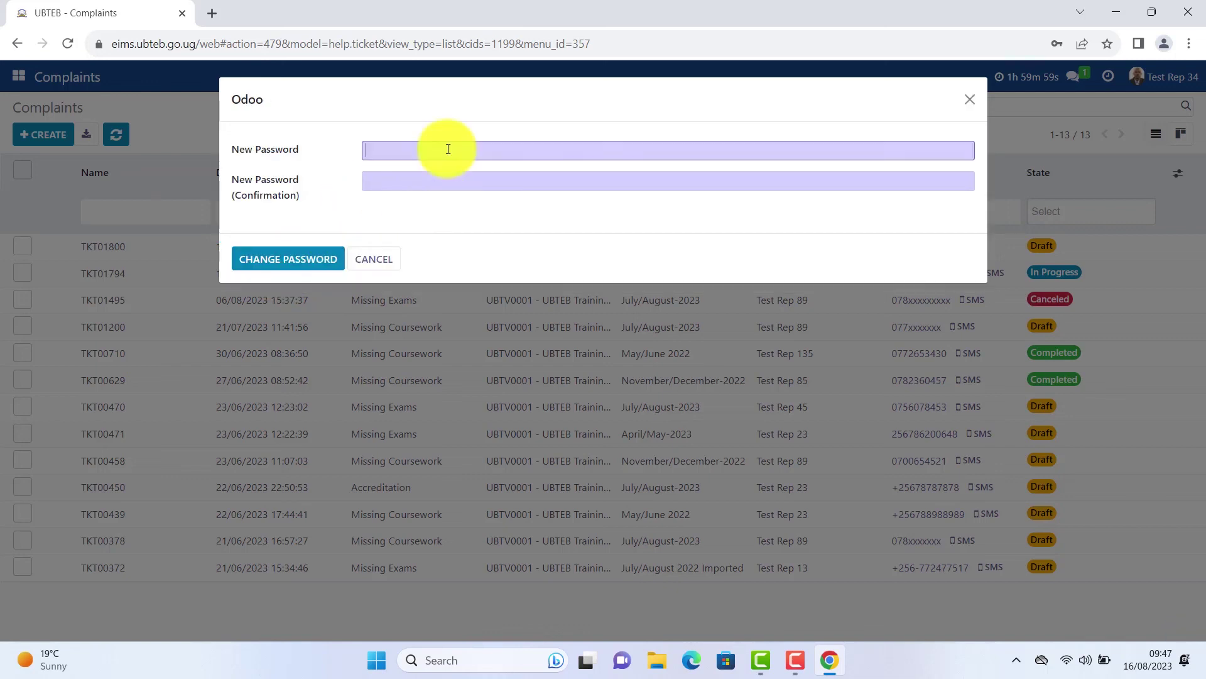
pyautogui.click(441, 179)
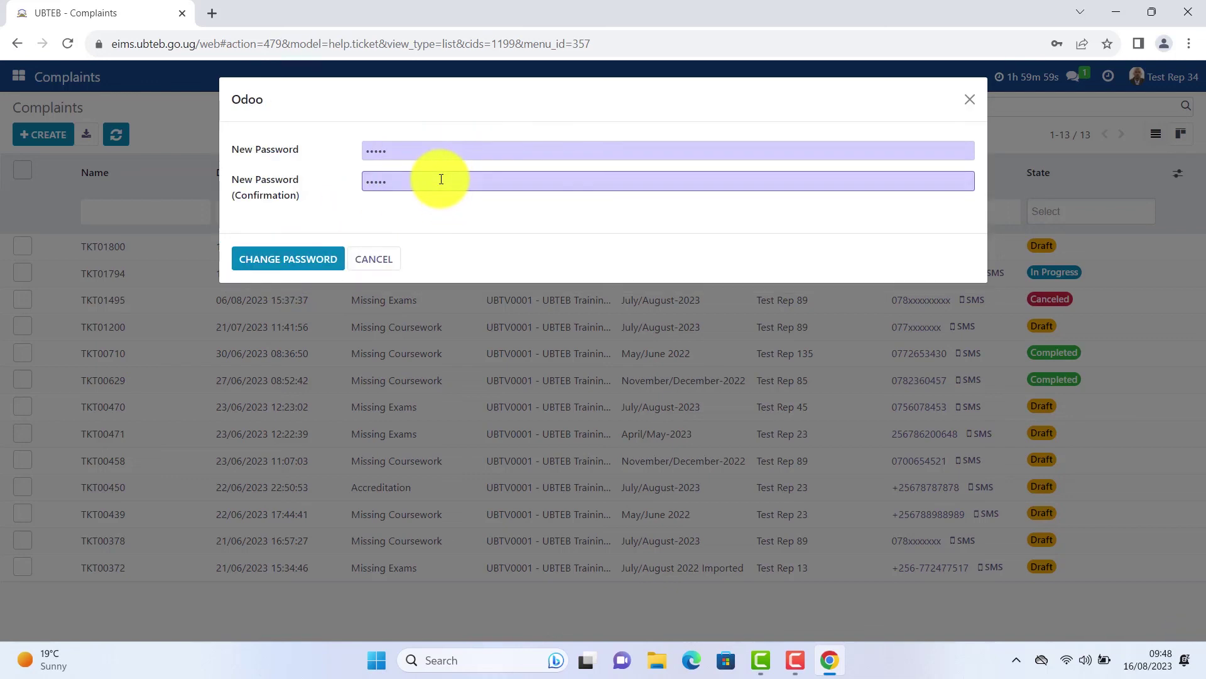
pyautogui.click(285, 258)
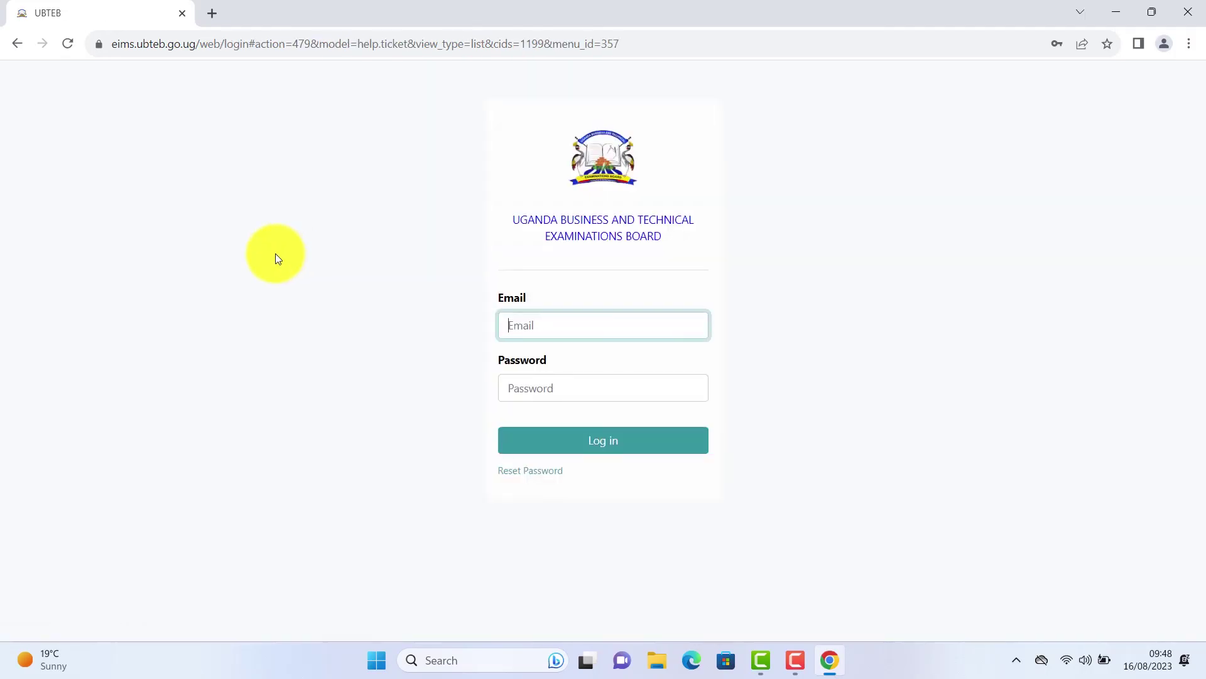